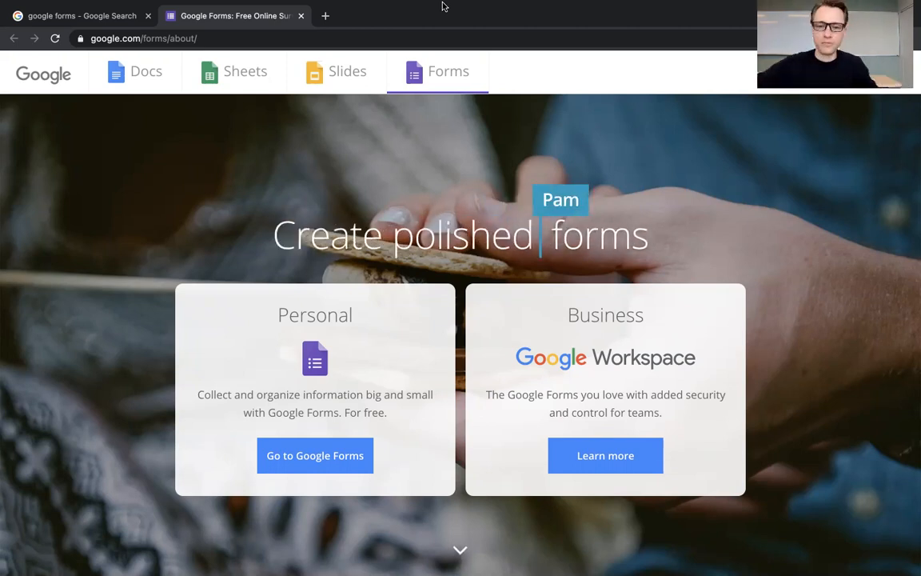
# Step: Open the personal version of Google Forms and create a new blank form from the template gallery
pyautogui.click(309, 454)
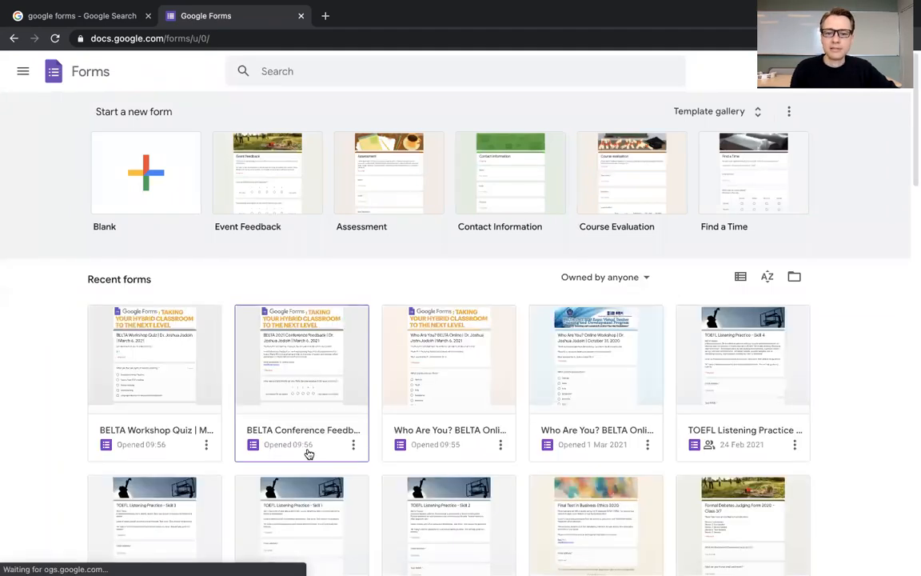
pyautogui.scroll(-15, 309, 454)
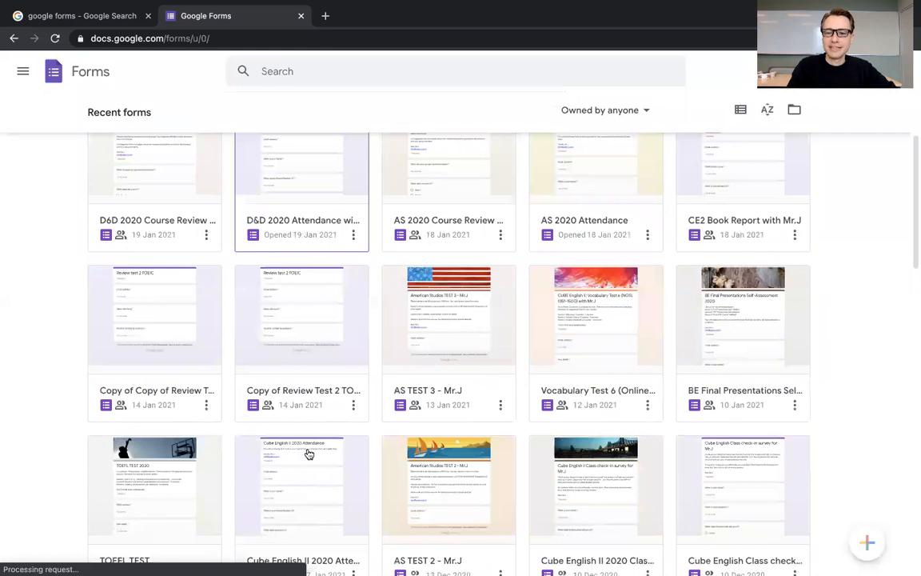
pyautogui.scroll(20, 309, 454)
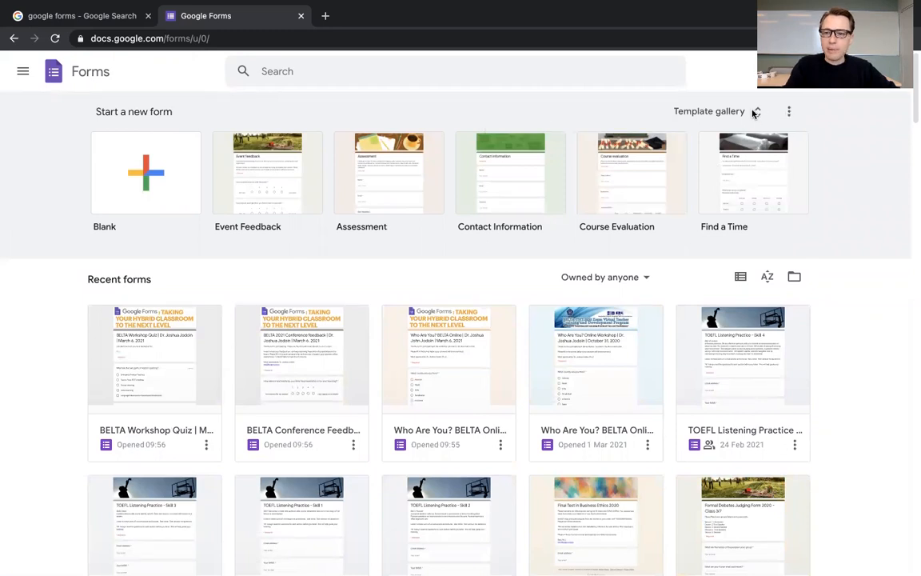
pyautogui.click(754, 113)
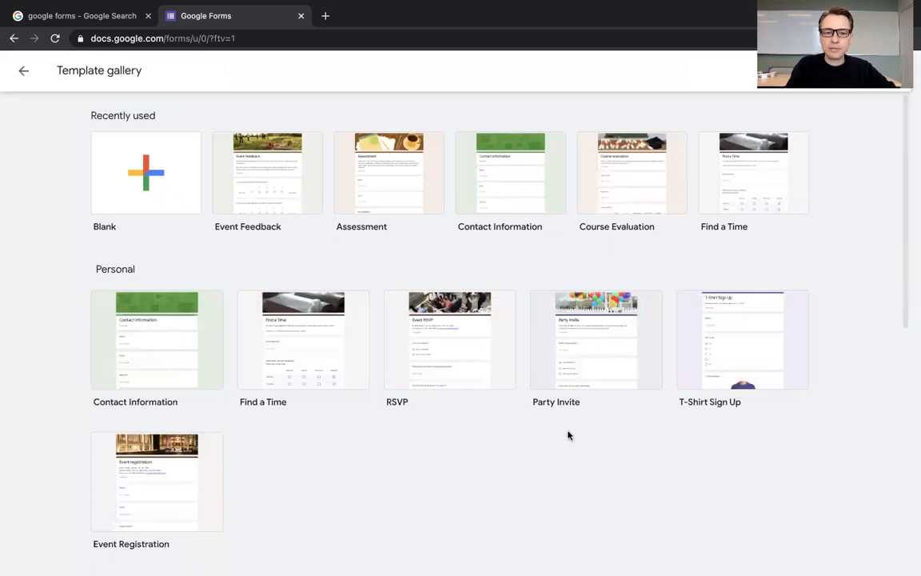
pyautogui.click(148, 188)
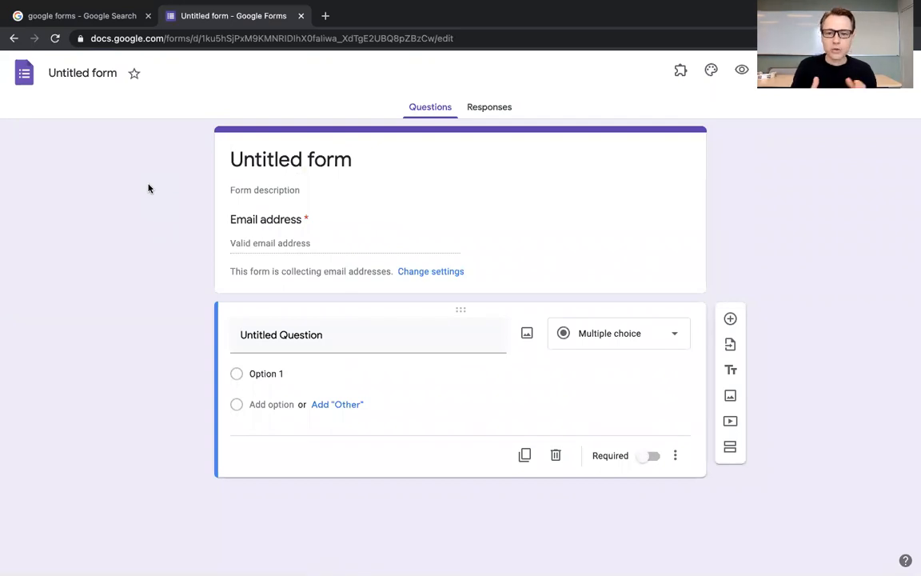
# Step: Title the form "Global Studies 2021", leaving its description empty
pyautogui.click(314, 153)
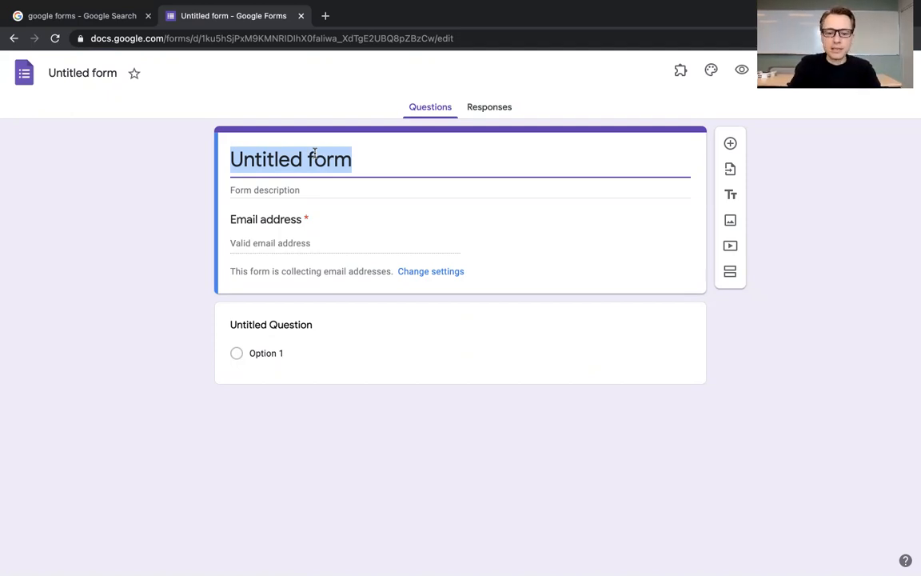
pyautogui.write('Global Studies 2021')
pyautogui.click(271, 189)
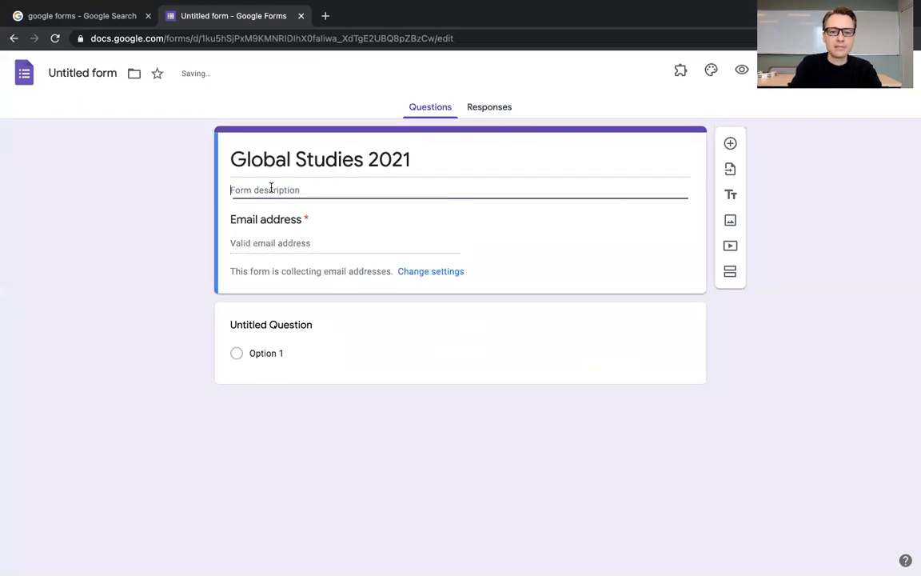
pyautogui.click(284, 243)
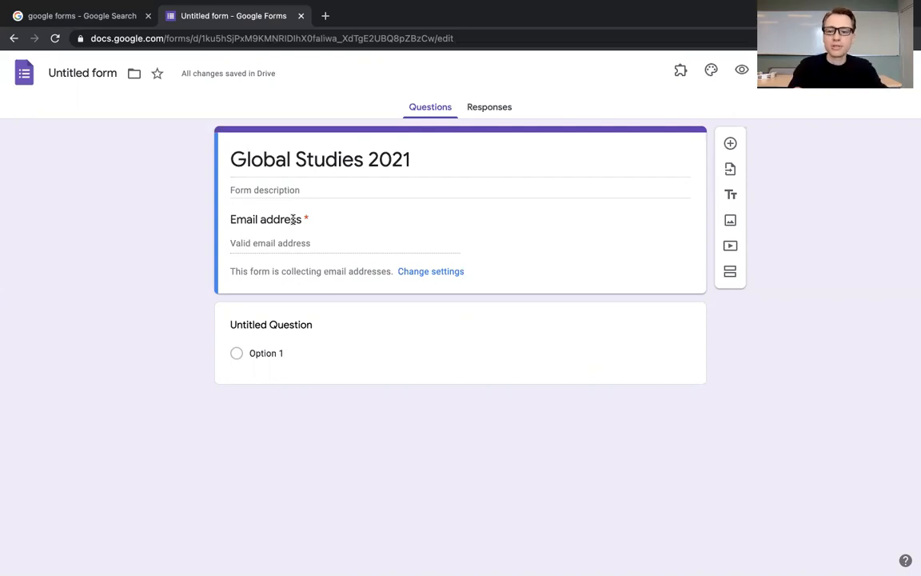
# Step: Turn the untitled question into a required short-answer question reading "What is your name?"
pyautogui.click(272, 331)
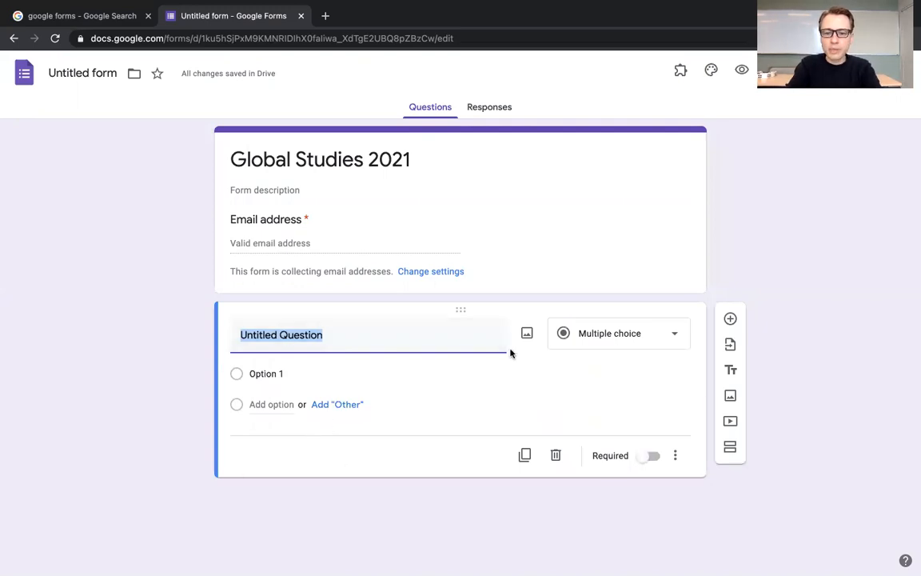
pyautogui.click(680, 343)
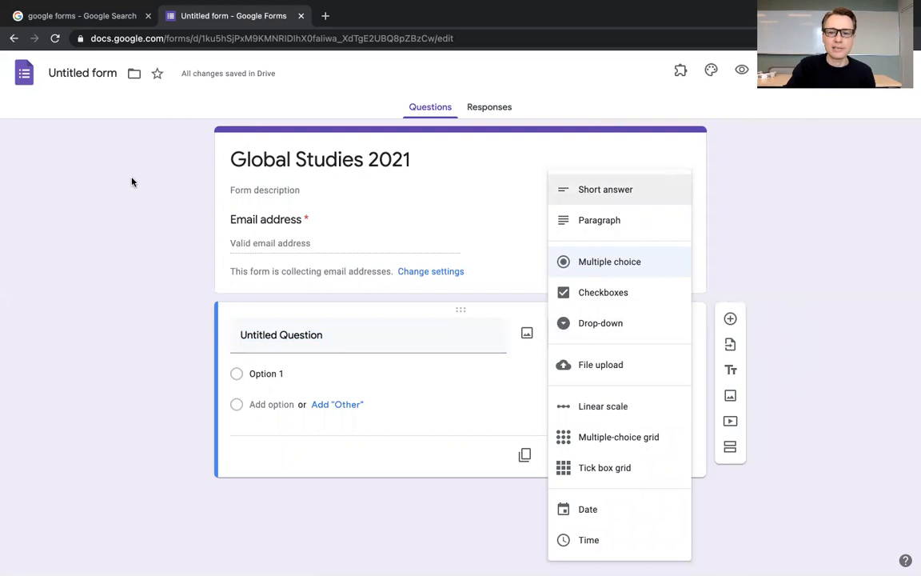
pyautogui.click(593, 196)
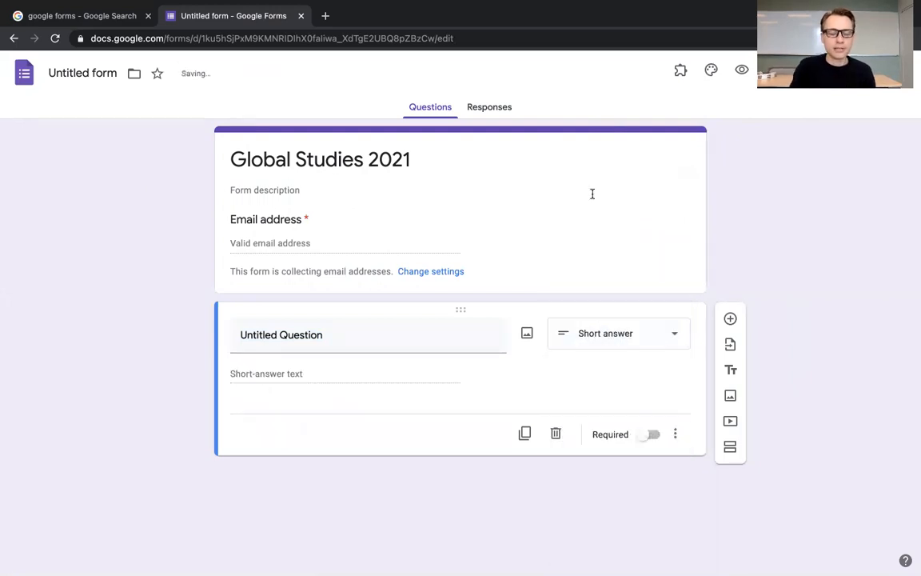
pyautogui.click(334, 335)
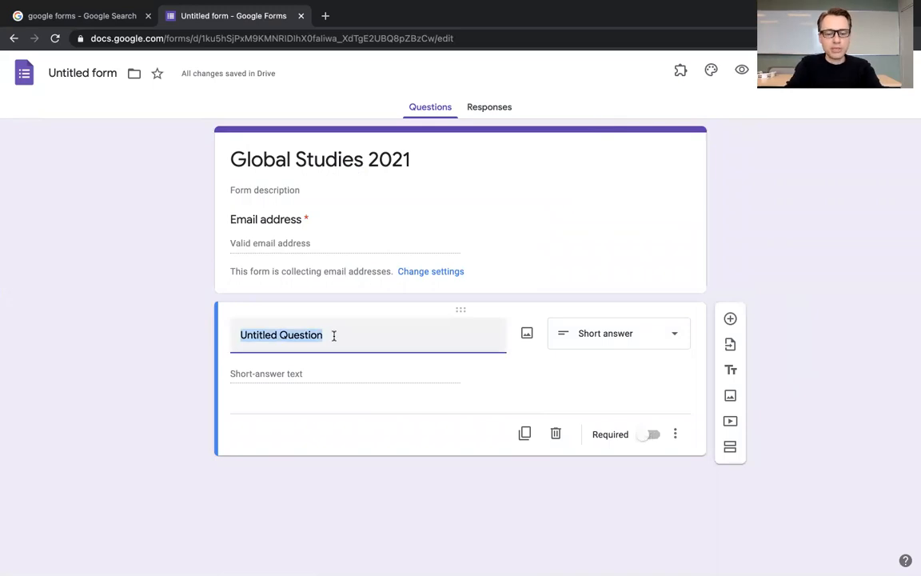
pyautogui.write('What is your name?')
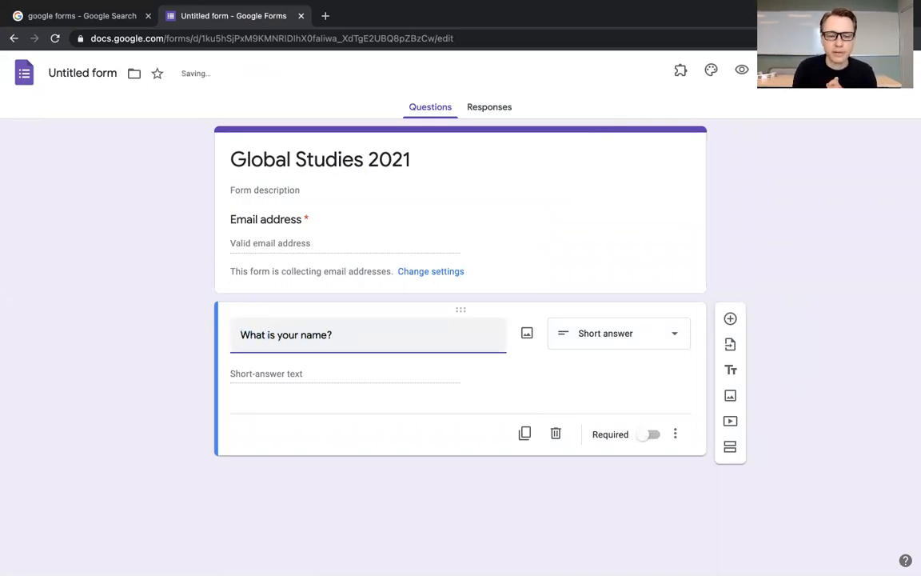
pyautogui.click(642, 441)
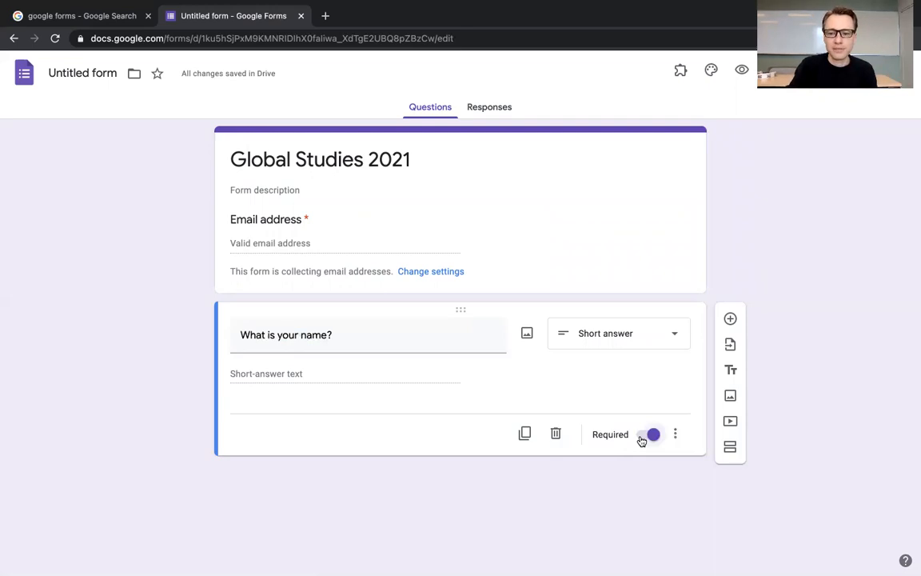
pyautogui.click(678, 434)
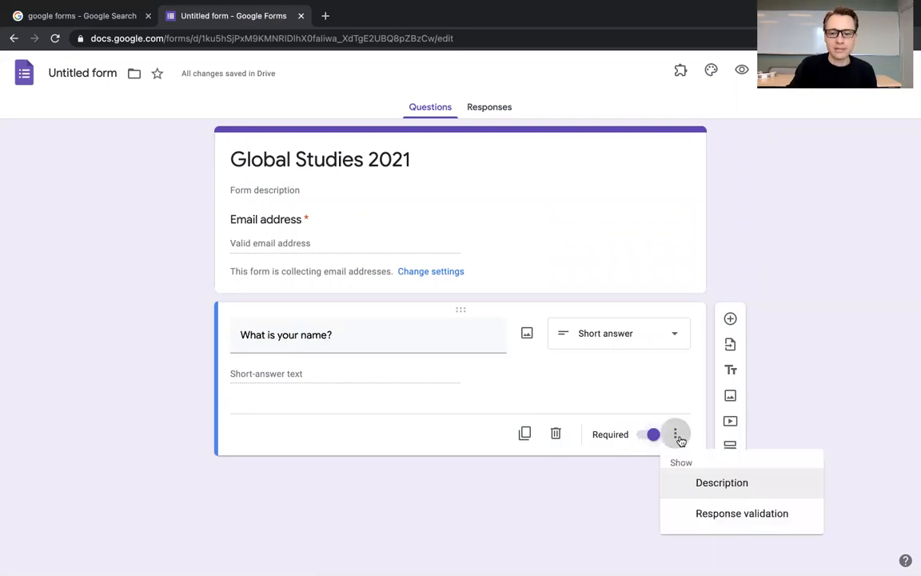
pyautogui.click(688, 398)
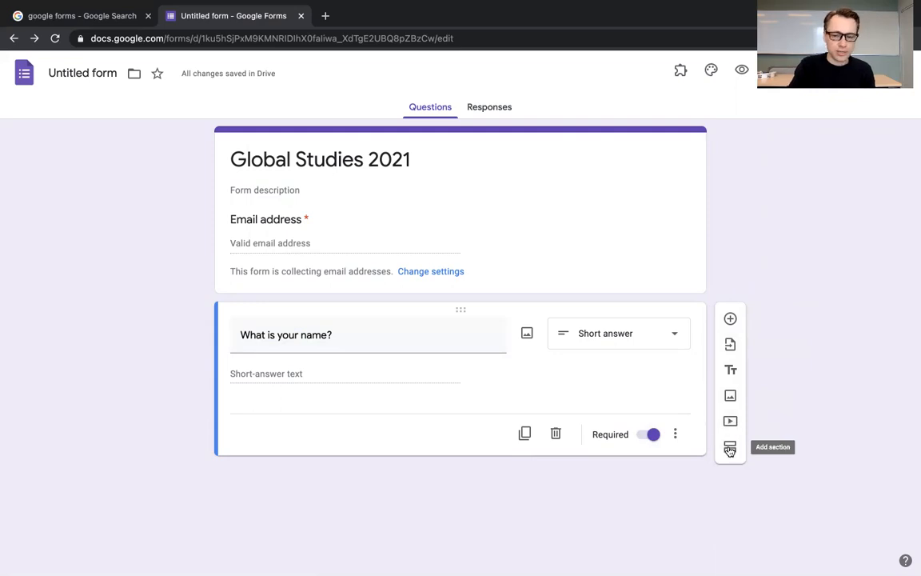
# Step: Add a second question below the name question reading "What is your student ID?"
pyautogui.click(731, 318)
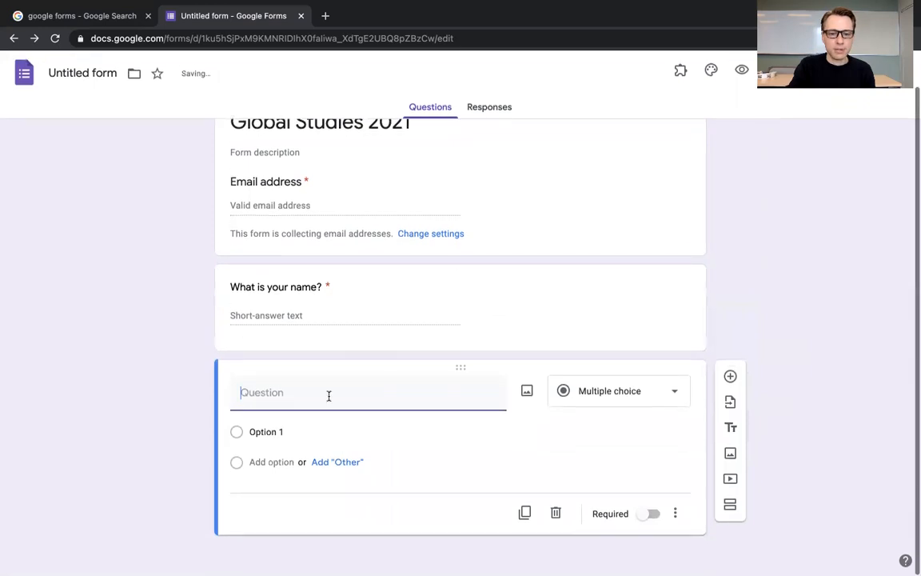
pyautogui.write('What is your student ID')
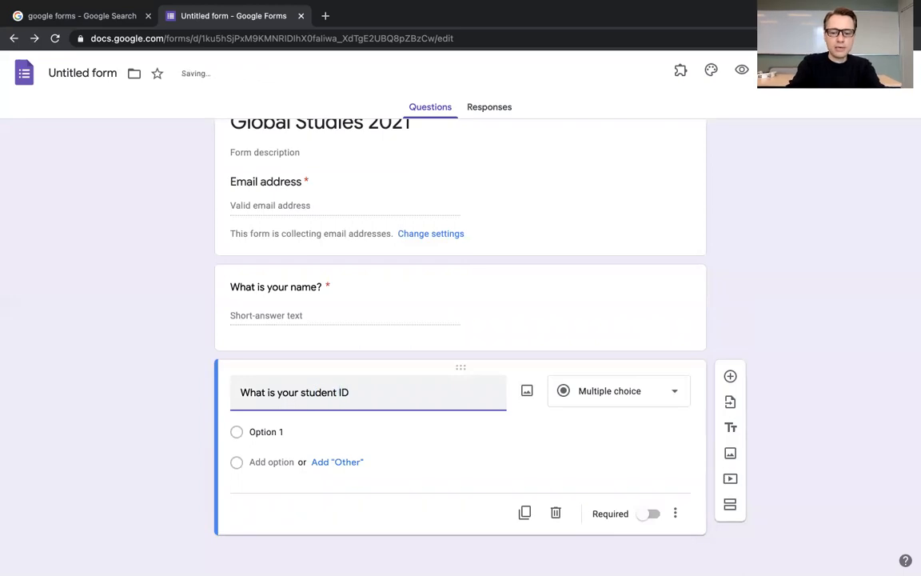
pyautogui.write('?')
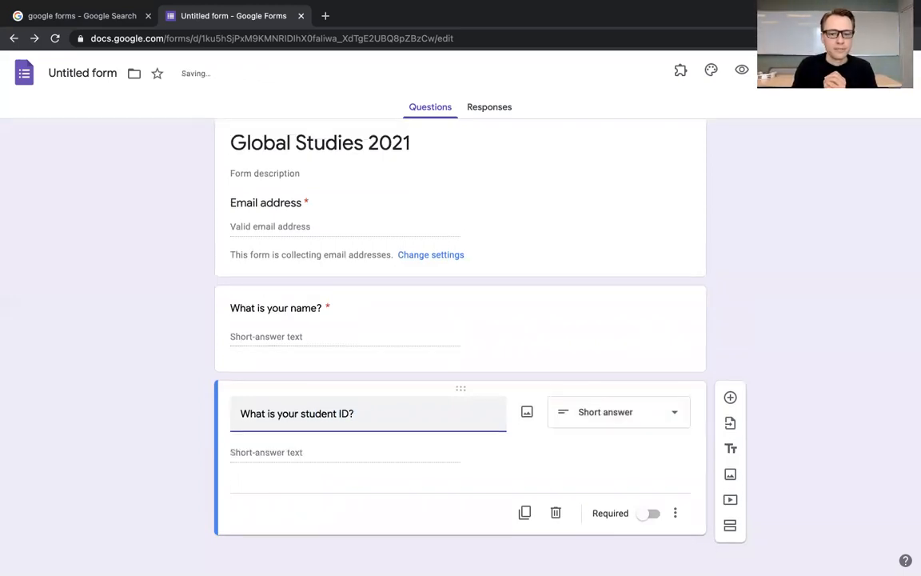
# Step: Set the student ID question's type to Short answer and make it required
pyautogui.click(581, 419)
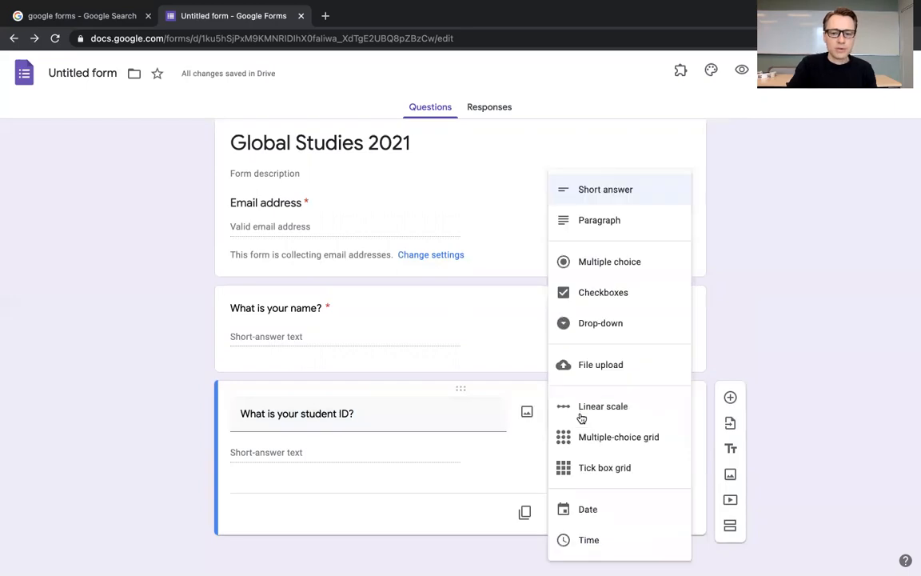
pyautogui.click(592, 195)
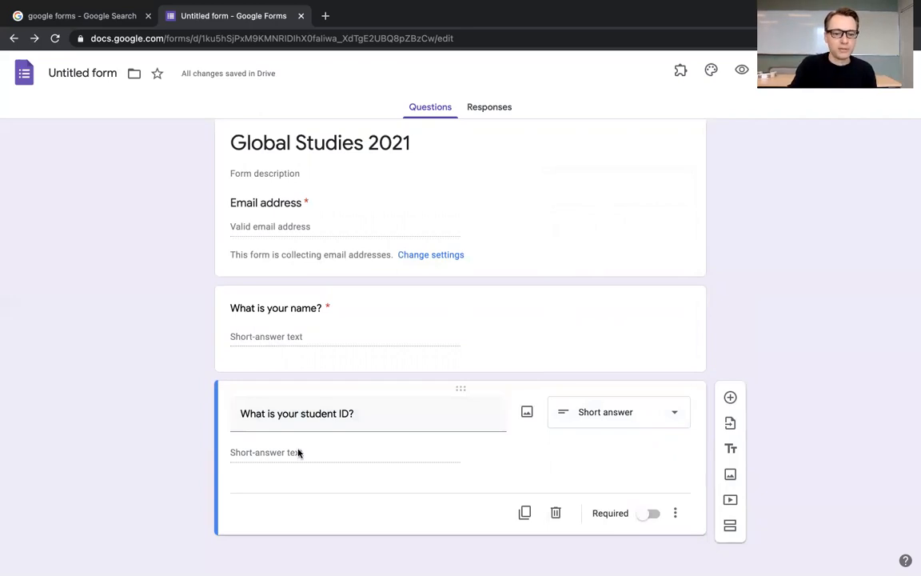
pyautogui.tripleClick(384, 424)
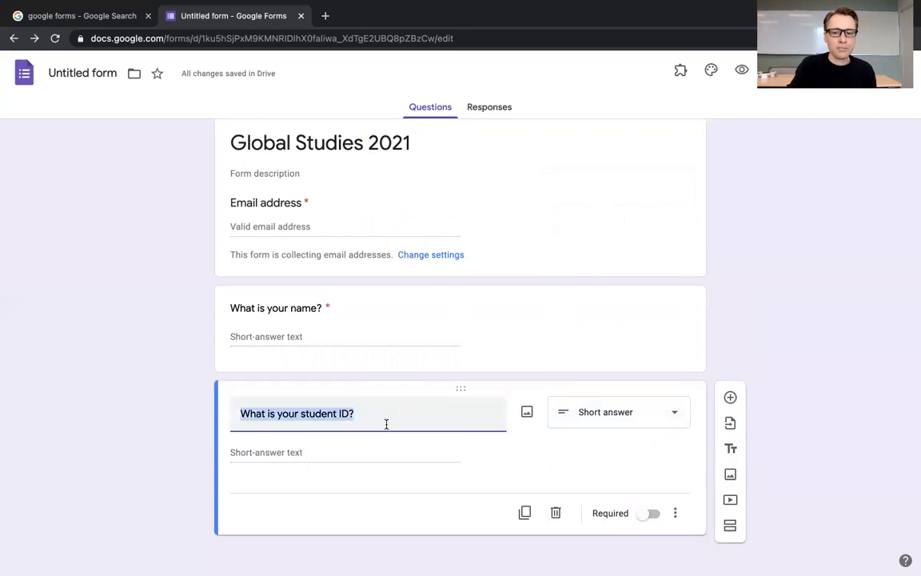
pyautogui.click(593, 468)
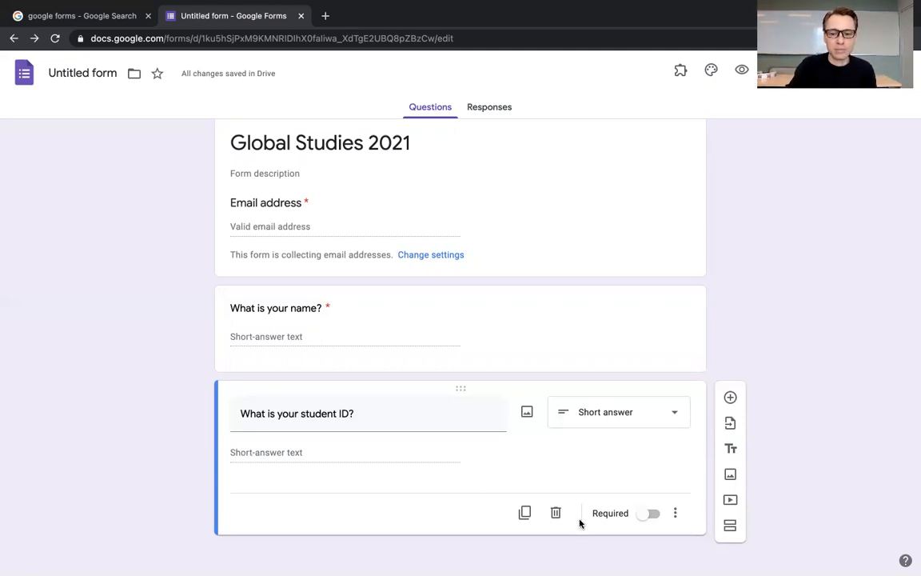
pyautogui.click(651, 514)
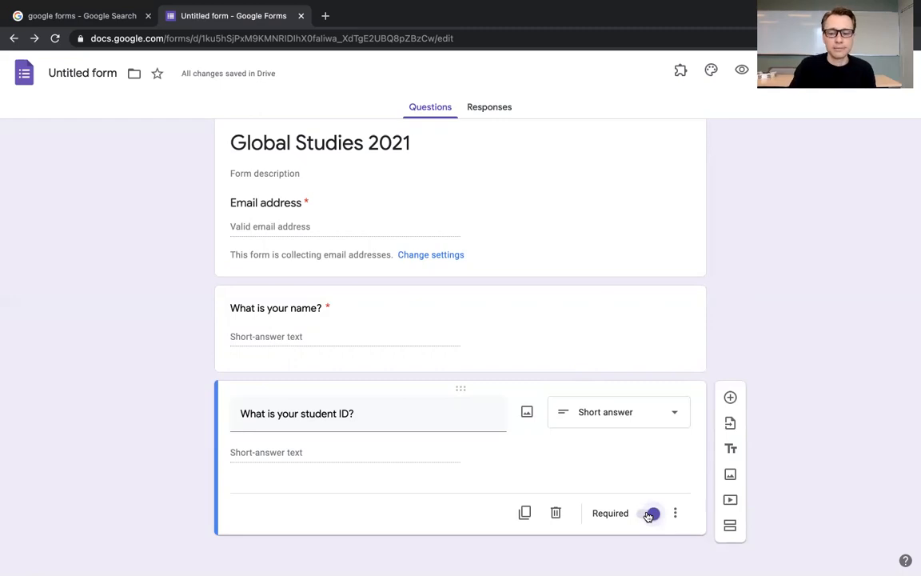
# Step: Add a third question of the multiple-choice type reading "Did you finish the homework?"
pyautogui.click(730, 397)
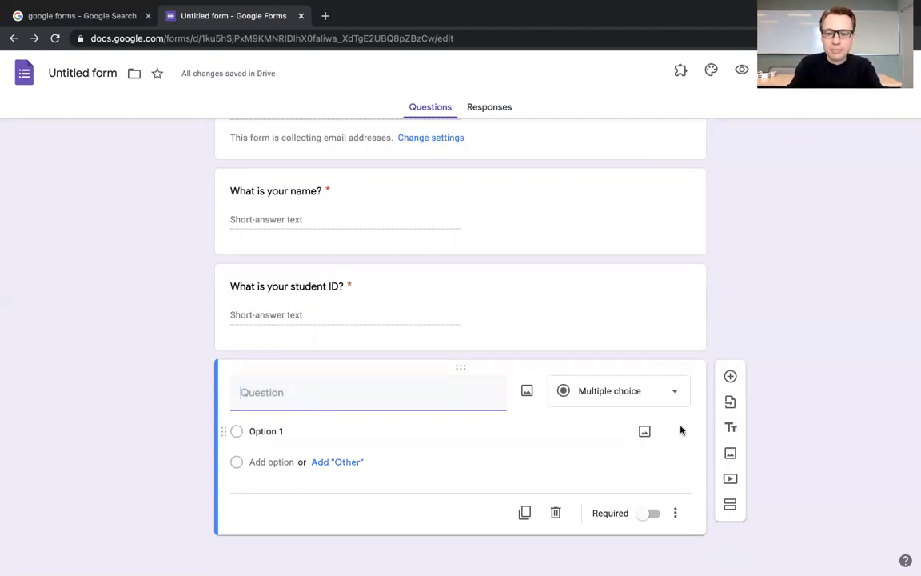
pyautogui.write('Di')
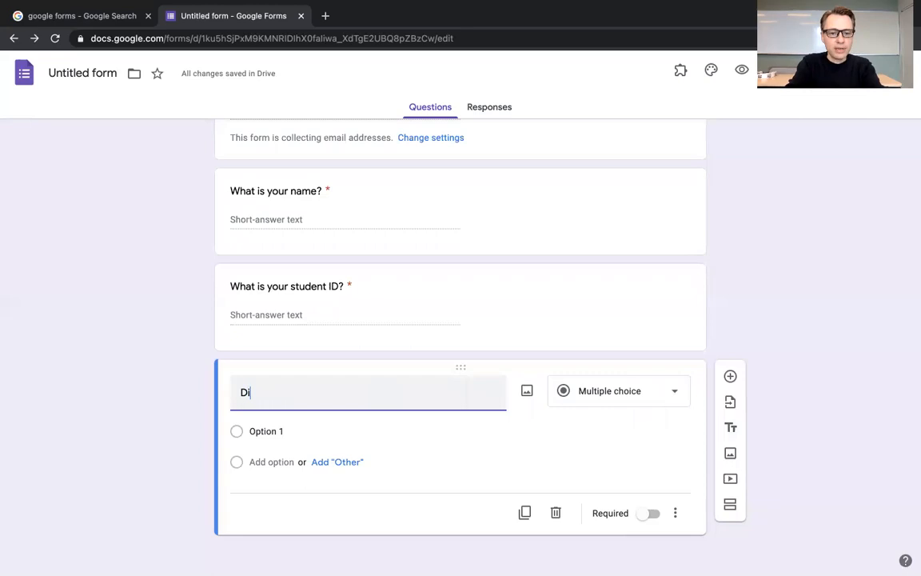
pyautogui.write('d you finish the ')
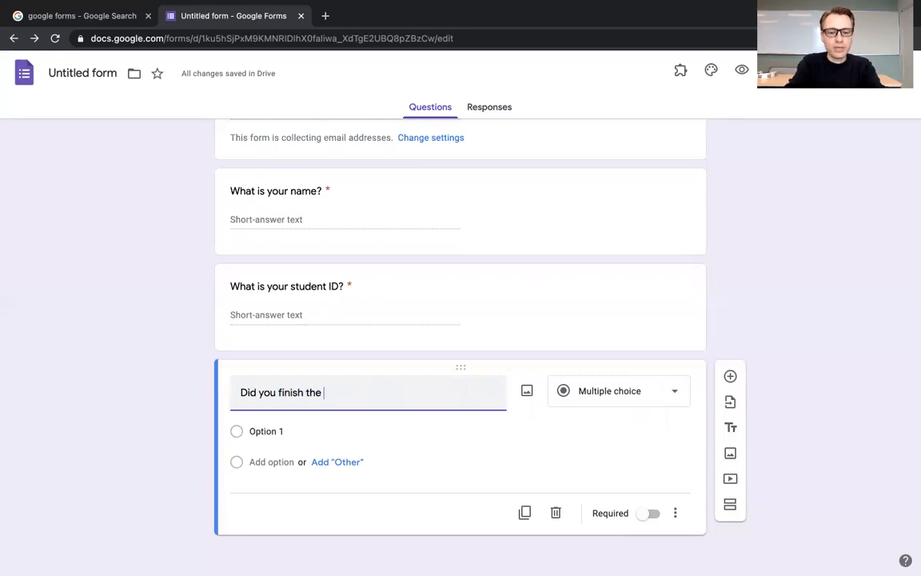
pyautogui.write('homewor')
pyautogui.press('BackSpace')
pyautogui.write('ork')
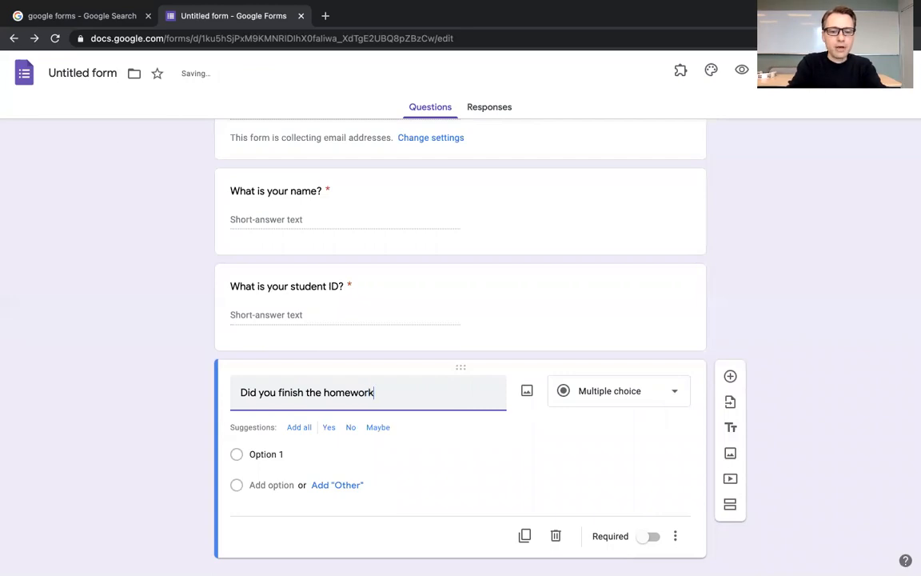
pyautogui.write('?')
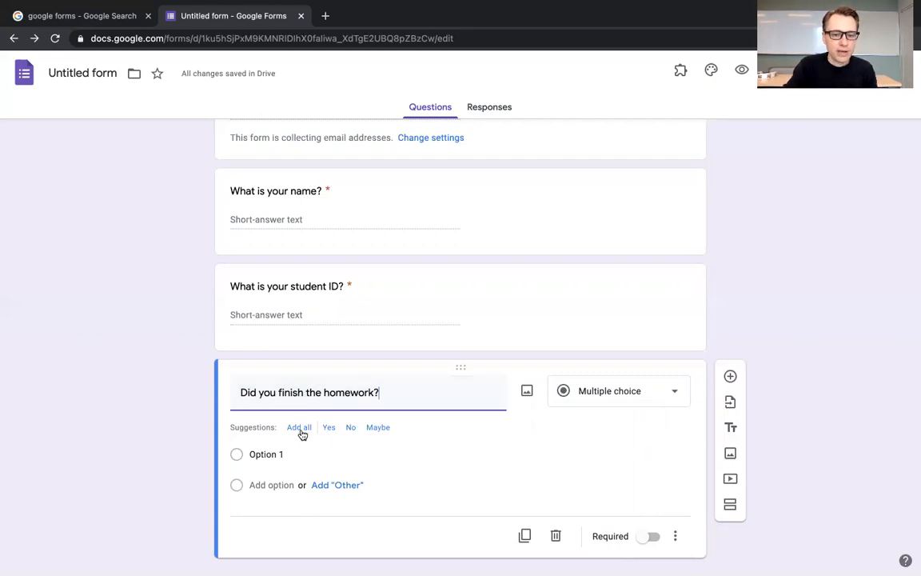
# Step: Add the suggested options Yes and No to the homework question and make it required
pyautogui.click(327, 434)
pyautogui.click(324, 434)
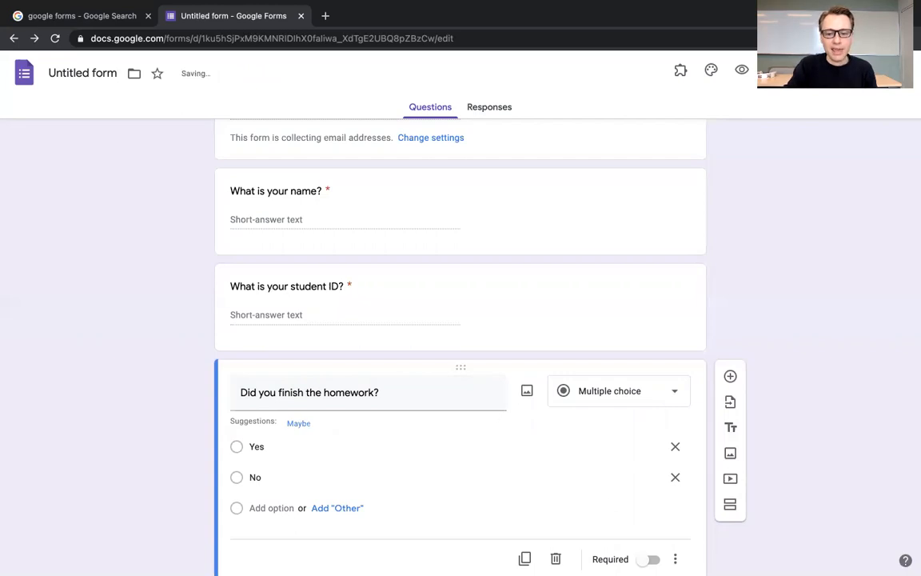
pyautogui.click(648, 559)
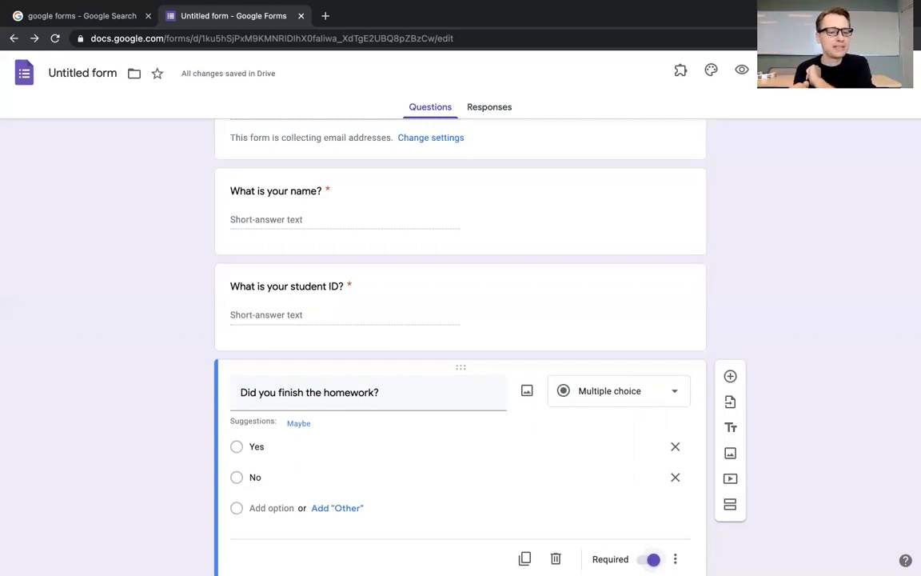
# Step: Add a fourth question of the Short answer type reading "How was the homework?"
pyautogui.scroll(-1, 839, 275)
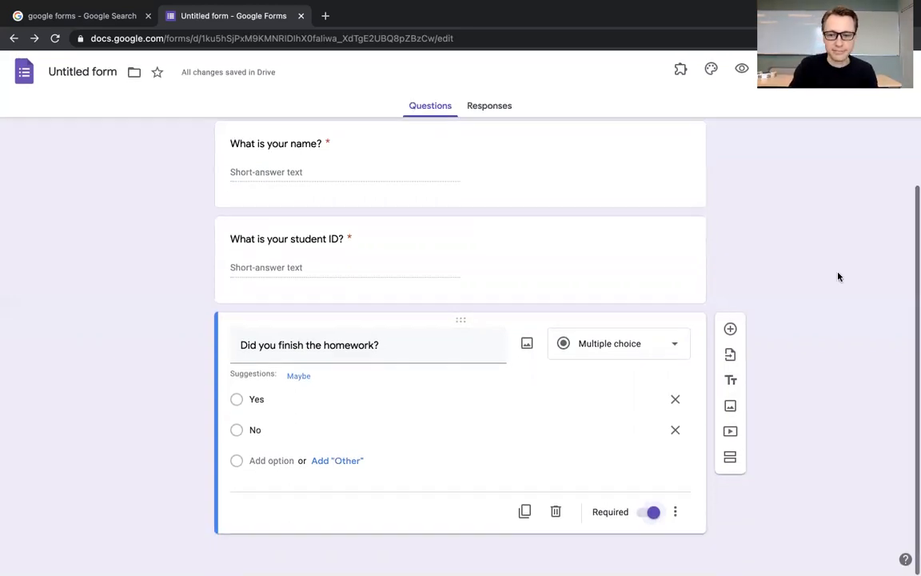
pyautogui.click(731, 331)
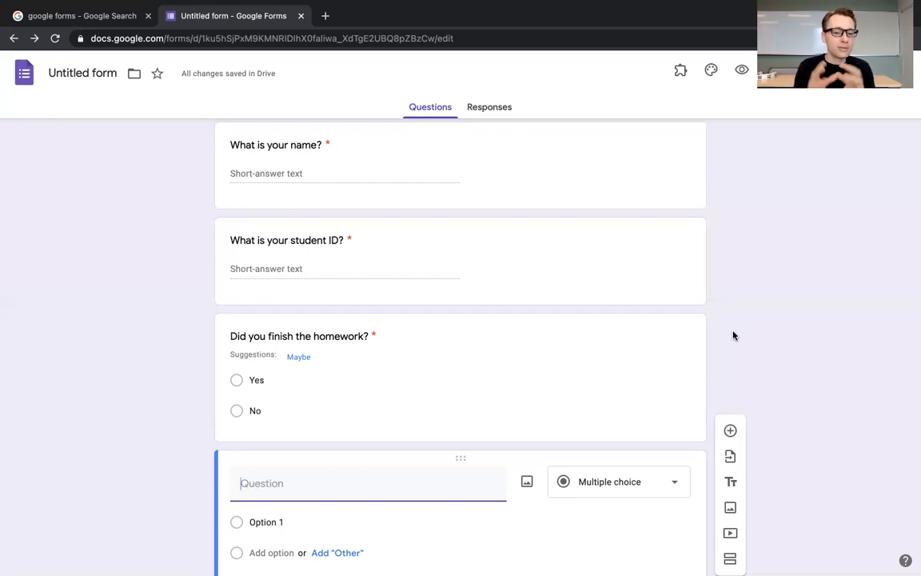
pyautogui.scroll(-1, 732, 334)
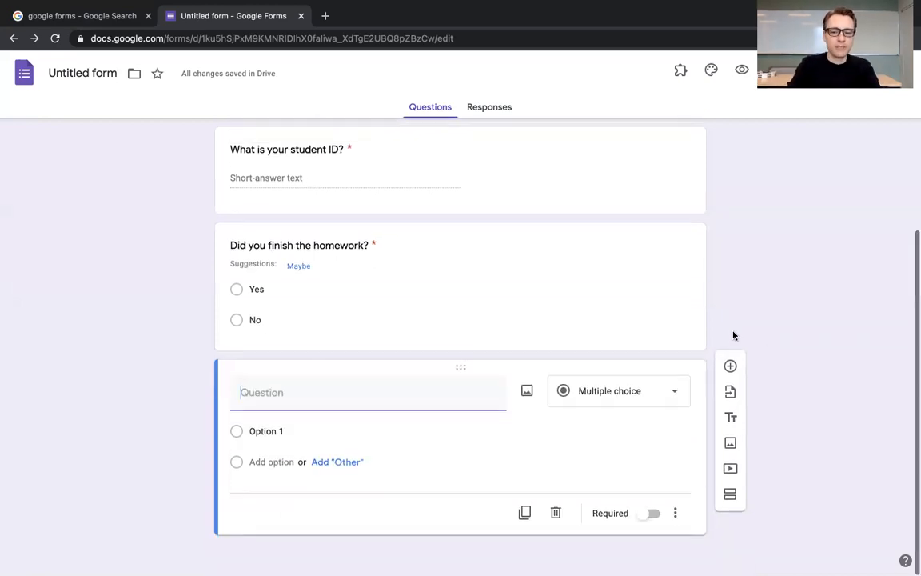
pyautogui.click(663, 392)
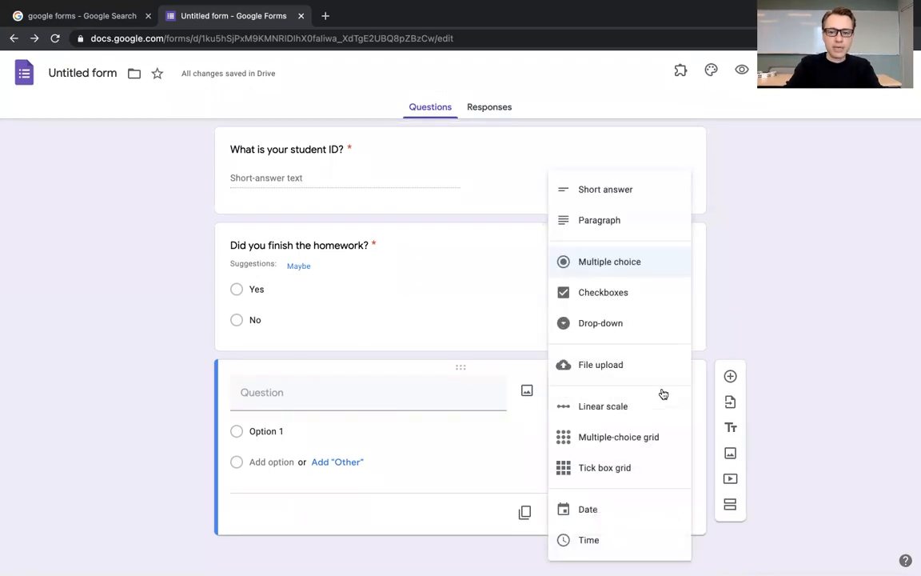
pyautogui.click(609, 189)
pyautogui.click(265, 411)
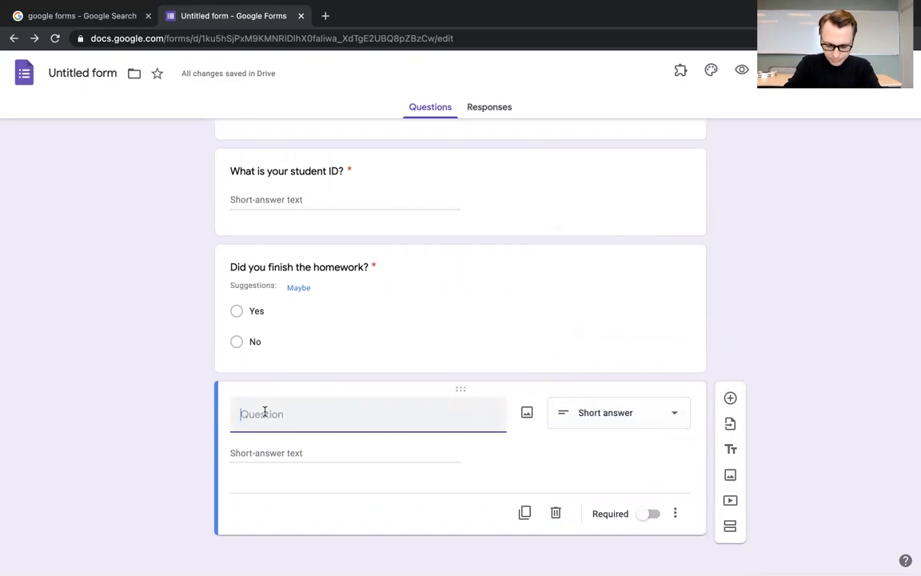
pyautogui.write('How was')
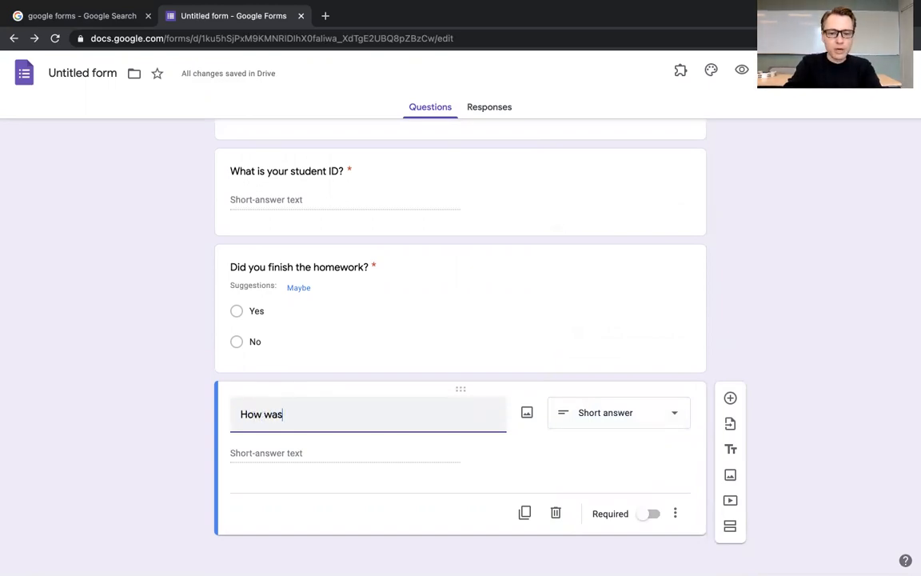
pyautogui.write(' the homework?')
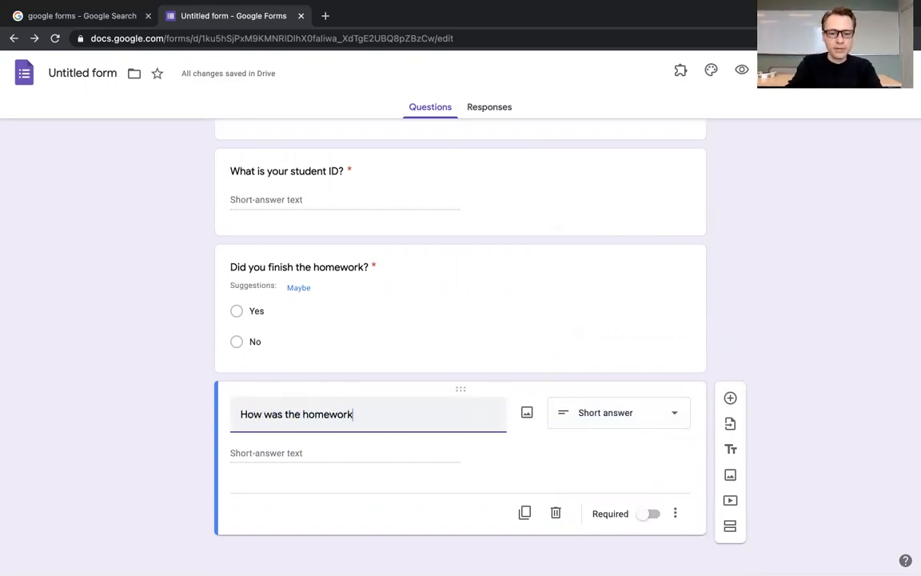
# Step: Change the "How was the homework?" question to a Linear scale ranging from 1 to 5
pyautogui.click(673, 425)
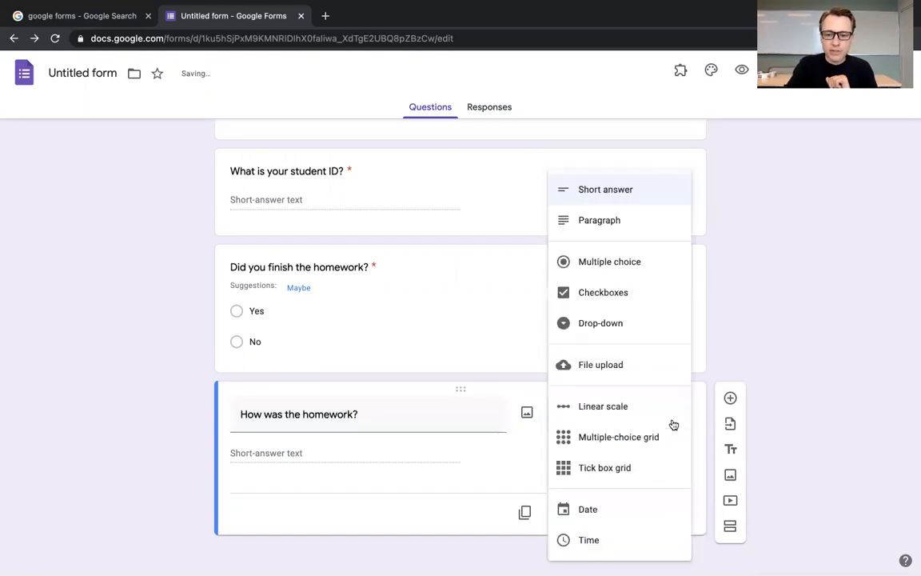
pyautogui.click(597, 408)
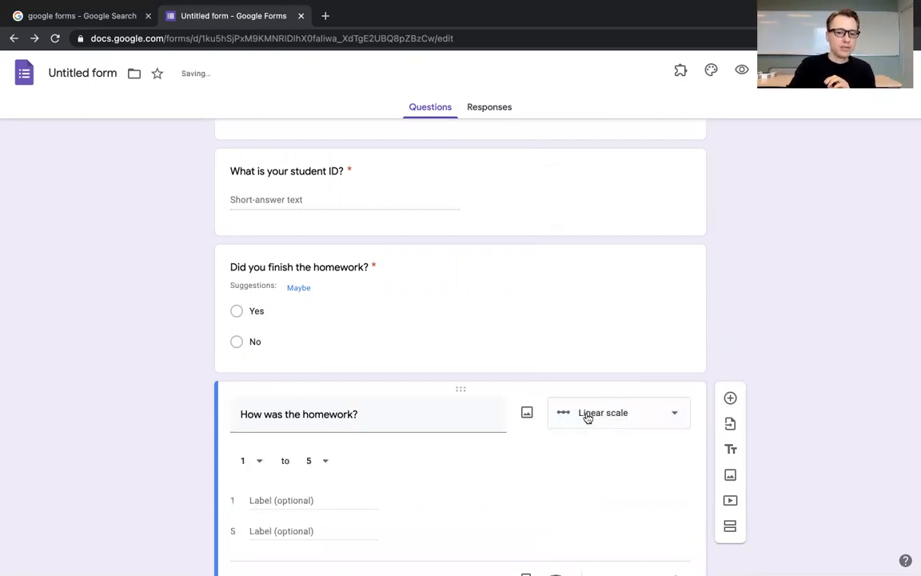
pyautogui.click(264, 465)
pyautogui.click(325, 462)
pyautogui.click(424, 466)
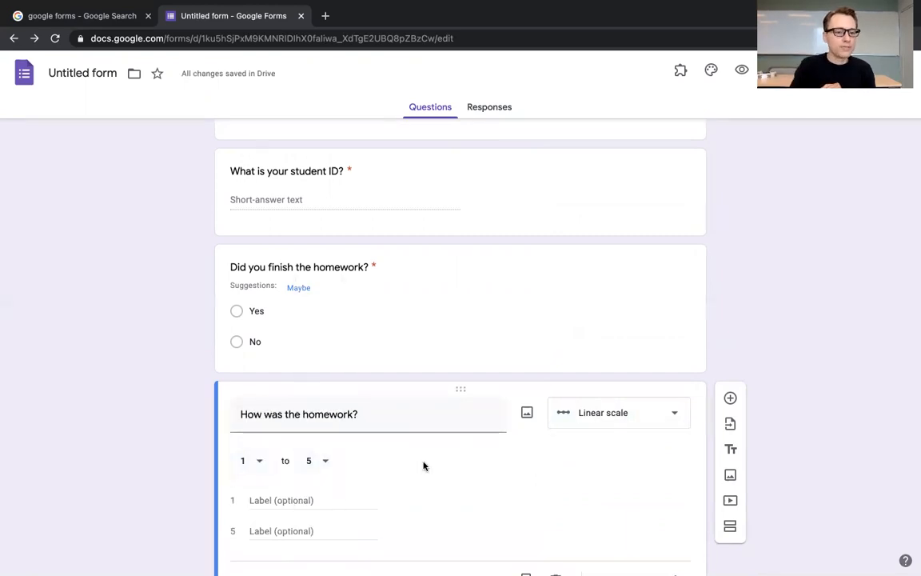
# Step: Label the scale's 1 as "Really difficult" and 5 as "Really easy", and make the question required
pyautogui.scroll(-1, 424, 465)
pyautogui.click(295, 431)
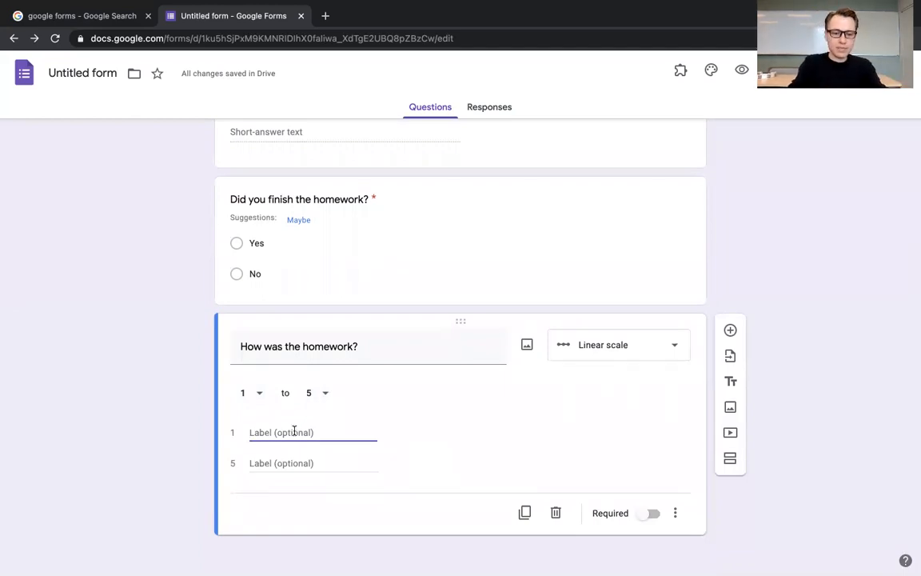
pyautogui.write('Rea')
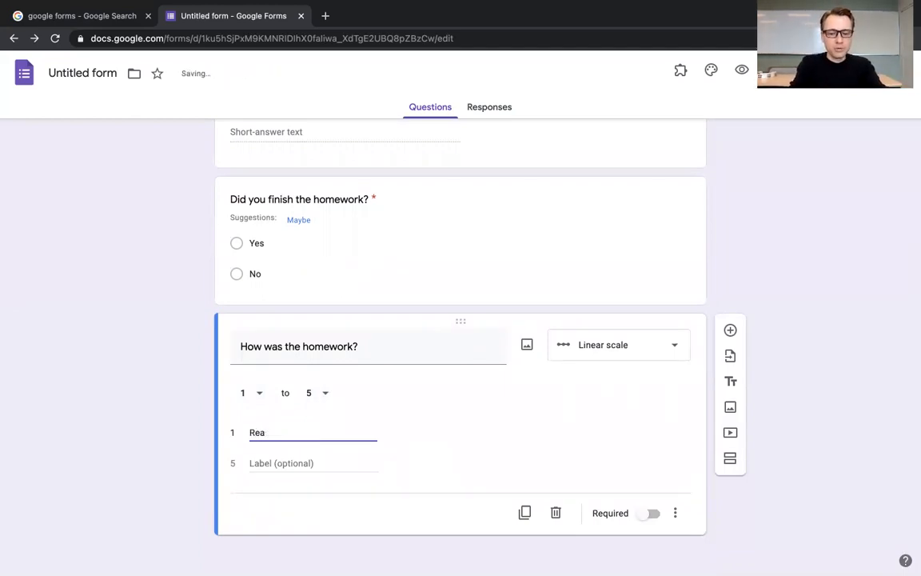
pyautogui.write('lly difficult')
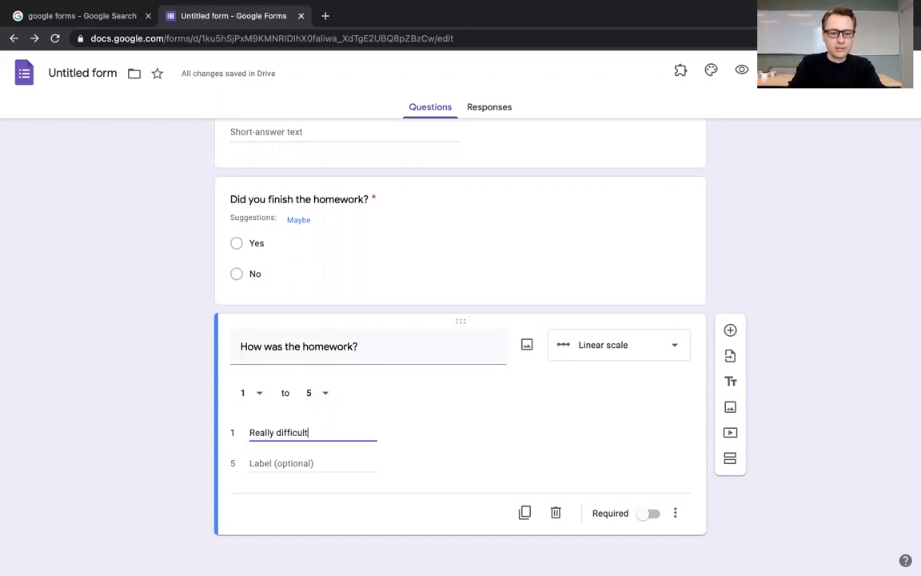
pyautogui.click(272, 464)
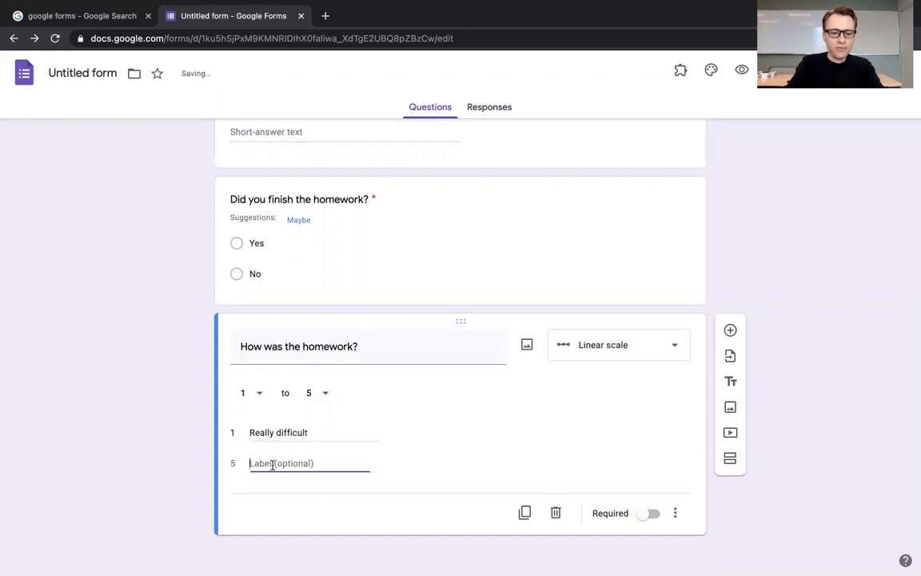
pyautogui.write('Reall')
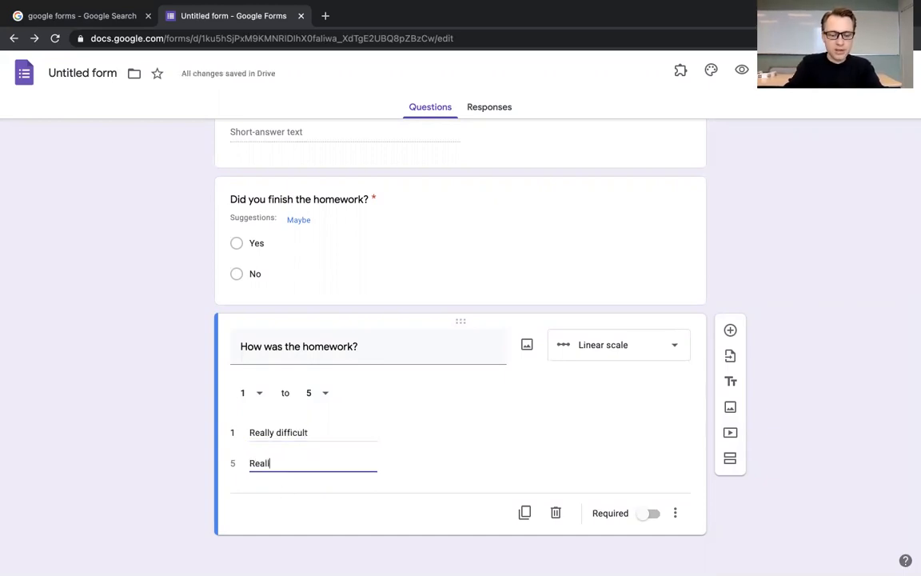
pyautogui.write('y eas')
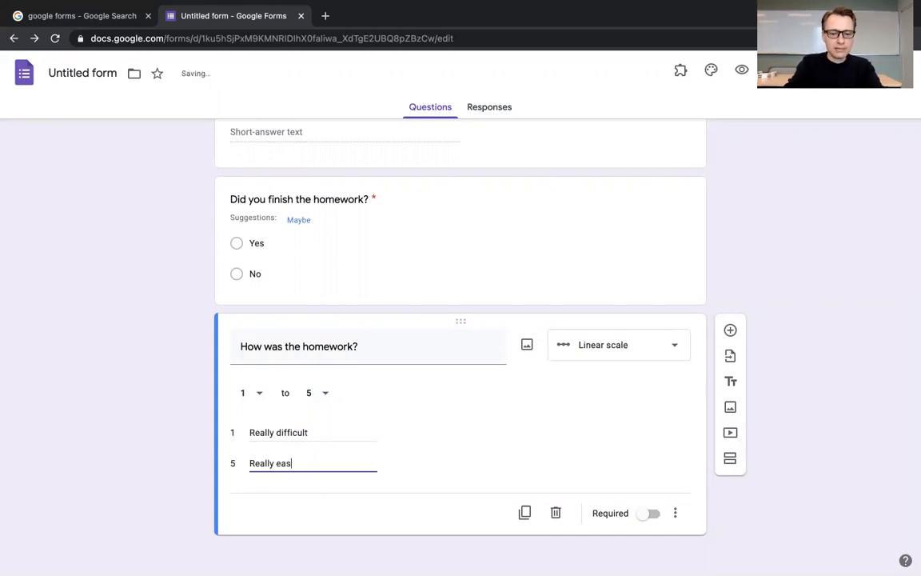
pyautogui.write('y')
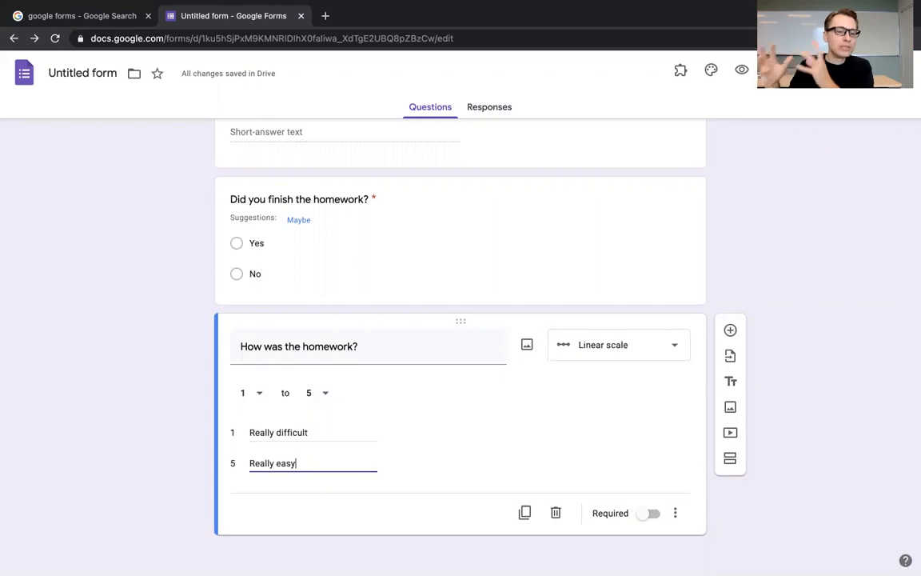
pyautogui.click(647, 513)
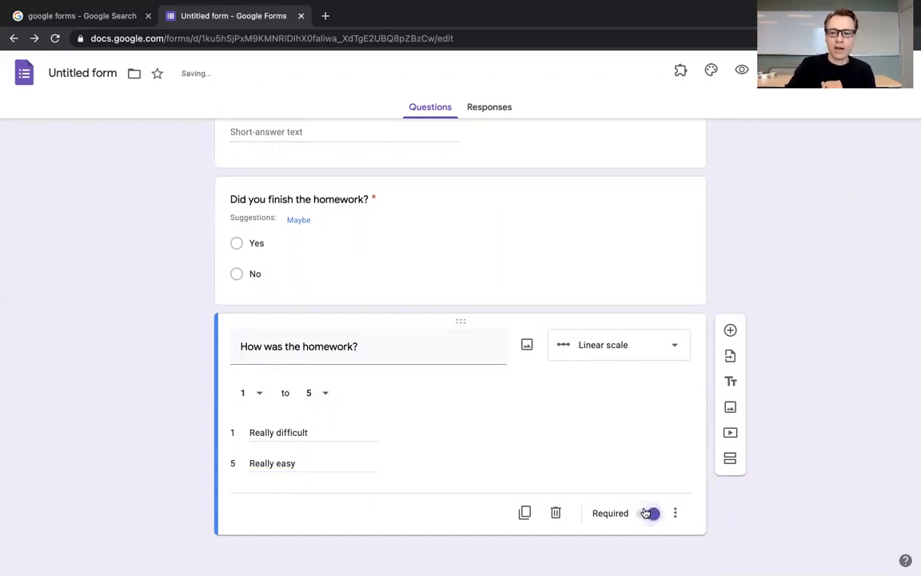
# Step: Add a fifth question of the Short answer type beginning with "Explain your answer to the last question"
pyautogui.click(730, 330)
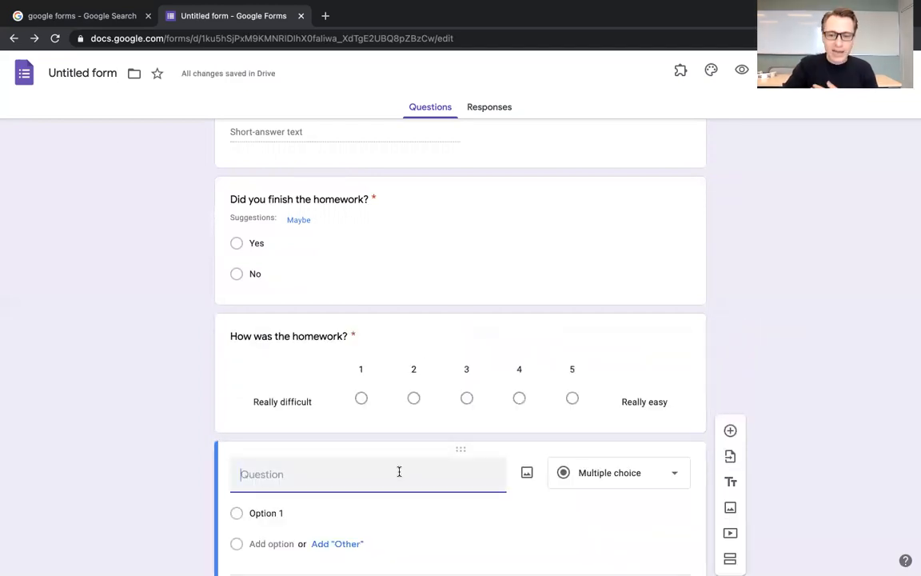
pyautogui.click(643, 477)
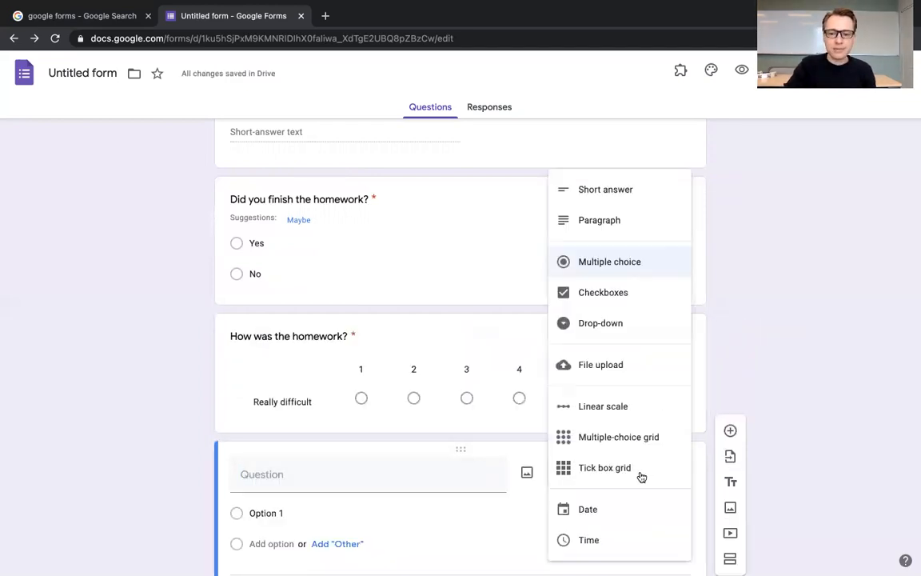
pyautogui.click(602, 199)
pyautogui.click(271, 472)
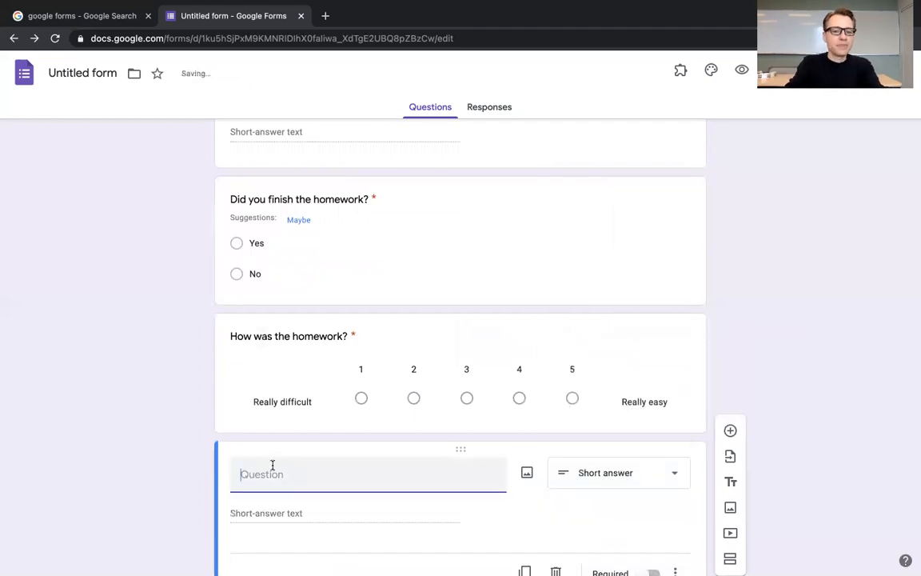
pyautogui.write('Explain')
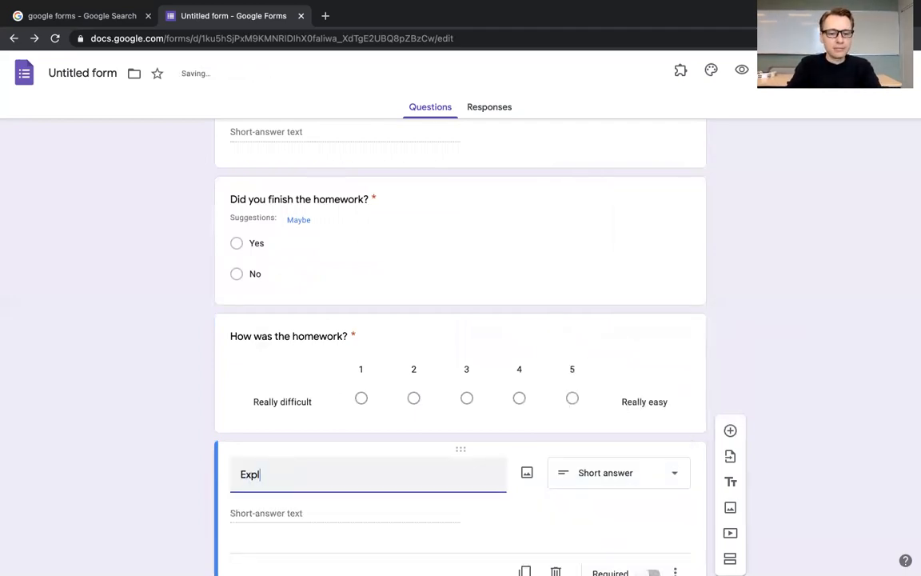
pyautogui.press('BackSpace')
pyautogui.press('BackSpace')
pyautogui.press('BackSpace')
pyautogui.press('BackSpace')
pyautogui.press('BackSpace')
pyautogui.press('BackSpace')
pyautogui.press('BackSpace')
pyautogui.write('Explaiun')
pyautogui.press('BackSpace')
pyautogui.press('BackSpace')
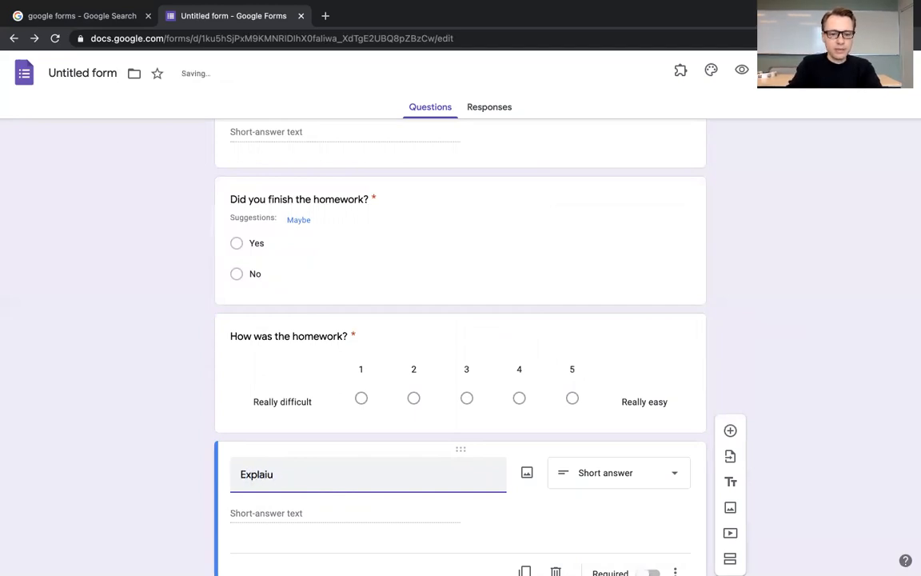
pyautogui.write('n yo')
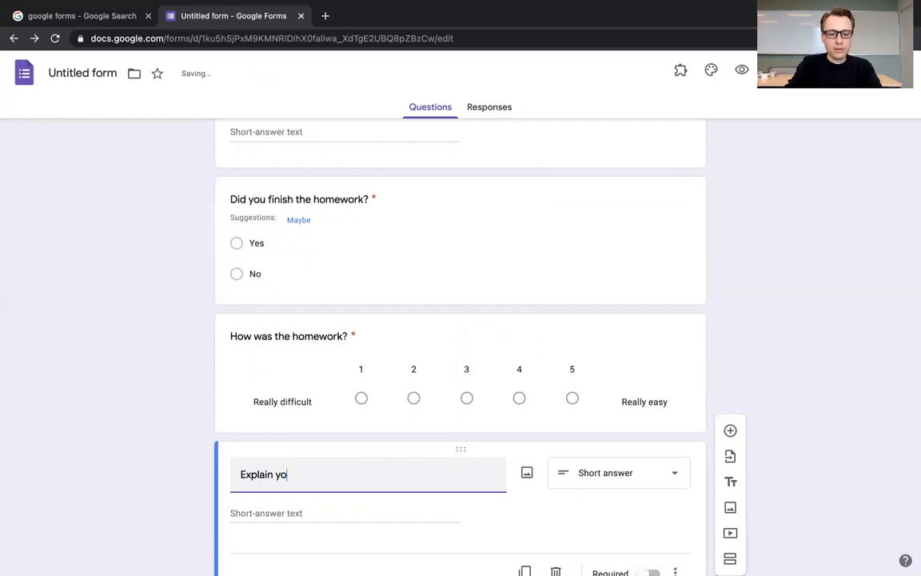
pyautogui.write('ur answer ')
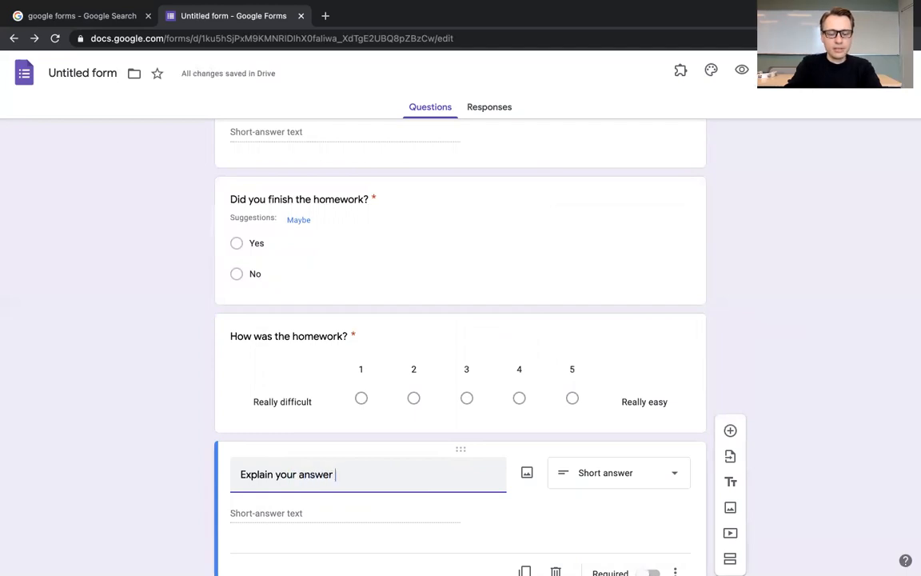
pyautogui.write('to the last ')
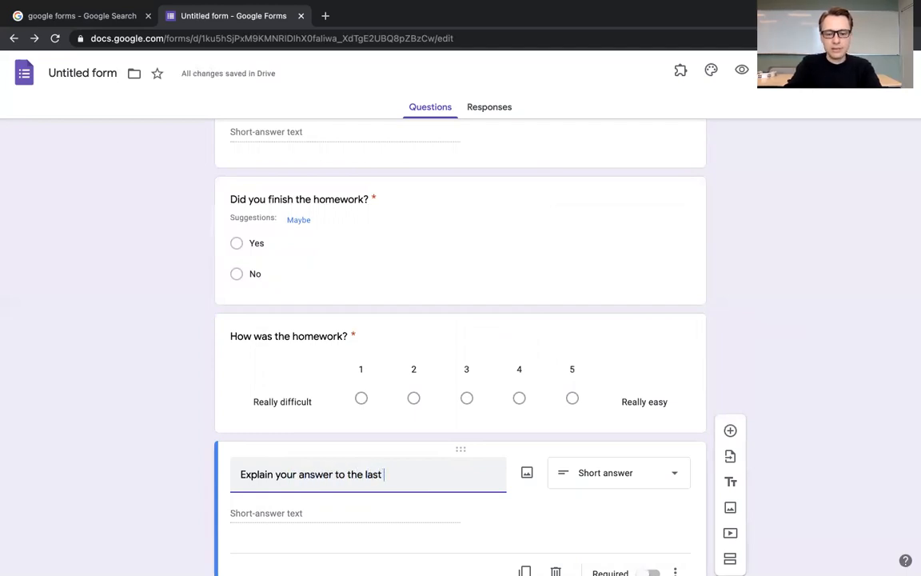
pyautogui.write('question. If you c')
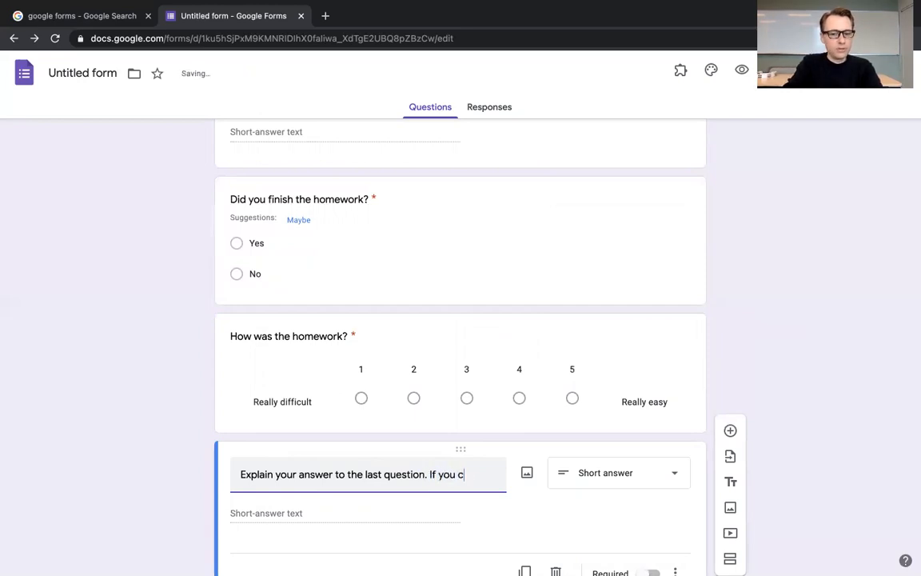
pyautogui.write("hose 'really easy")
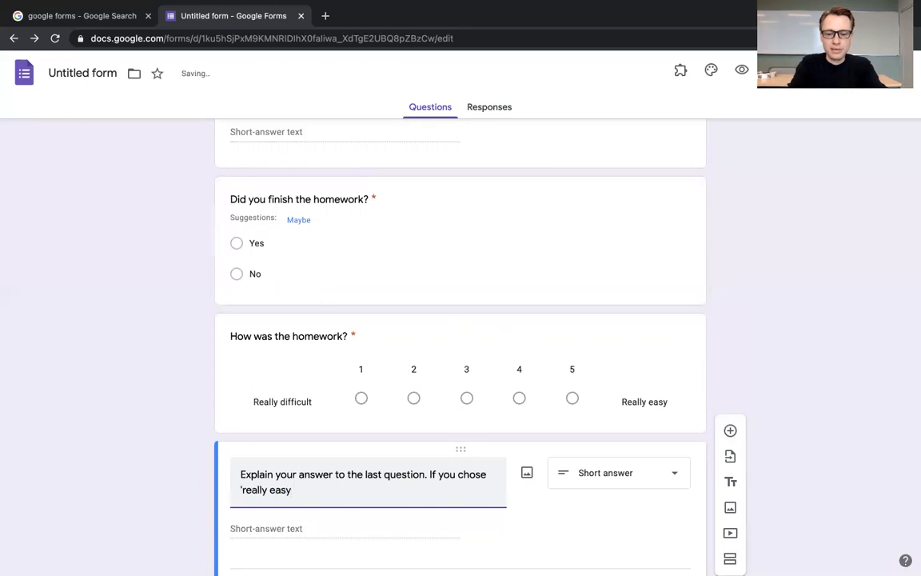
# Step: Complete the fifth question's text with ". If you chose 'really easy,' please explain why."
pyautogui.write("'")
pyautogui.press('BackSpace')
pyautogui.write(",' plea")
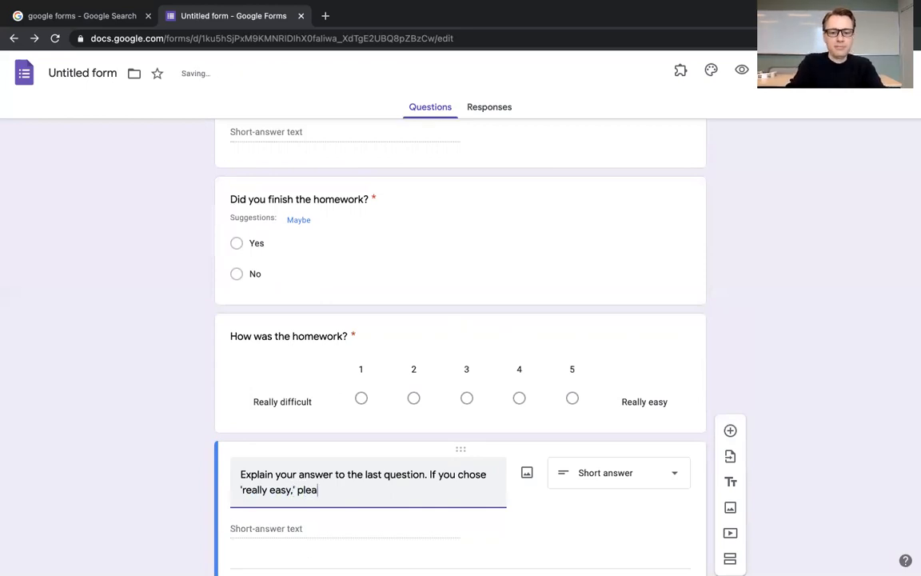
pyautogui.write('se expla')
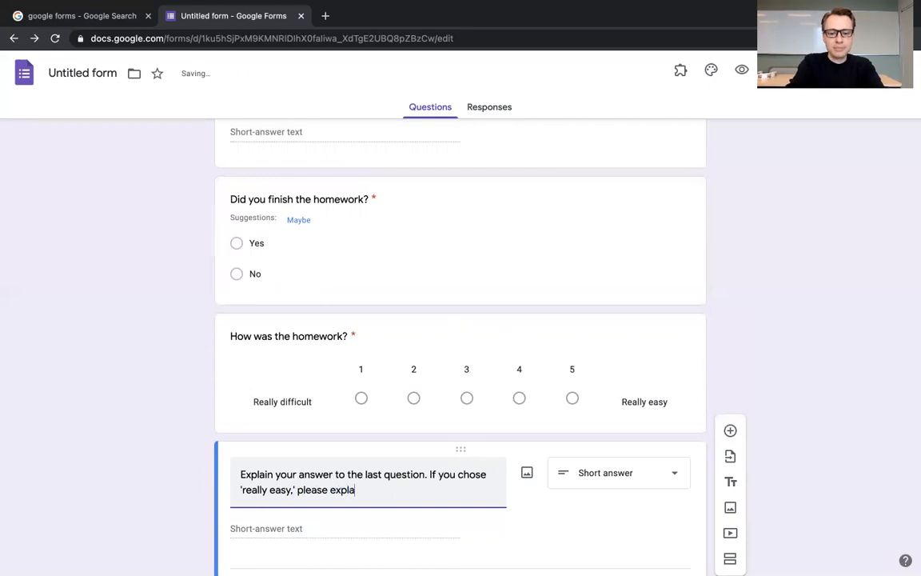
pyautogui.write('in why?')
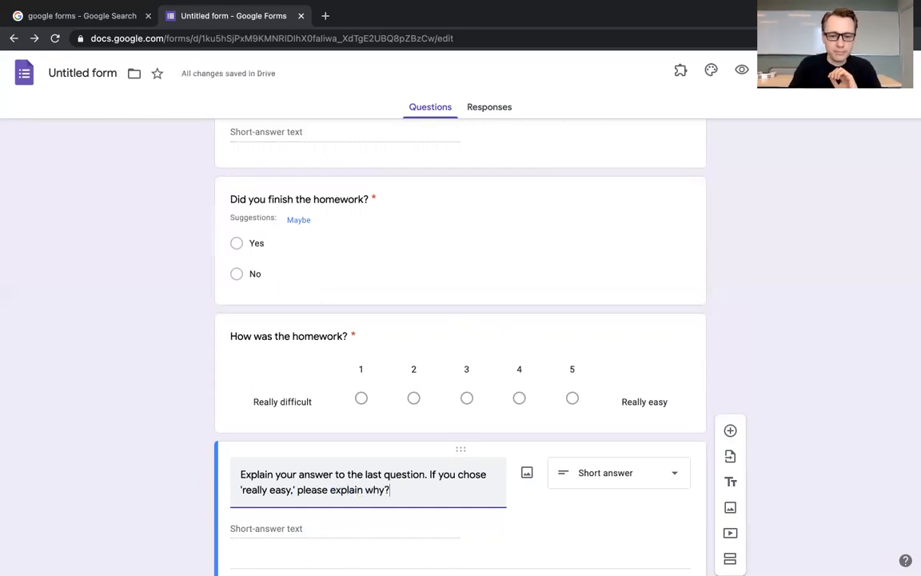
pyautogui.press('BackSpace')
pyautogui.write('.')
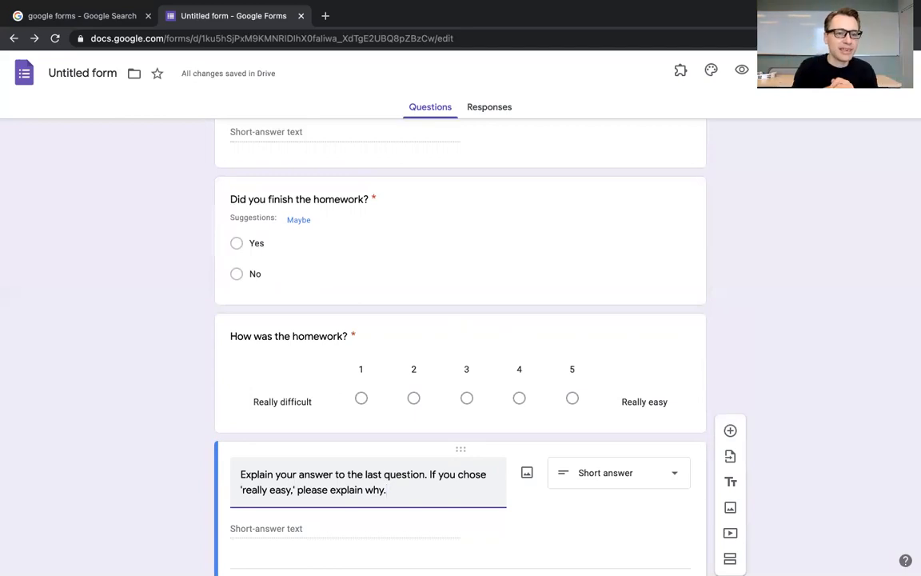
# Step: Append "(OPTIONAL)" to the fifth question's text and leave the question not required
pyautogui.scroll(-2, 460, 344)
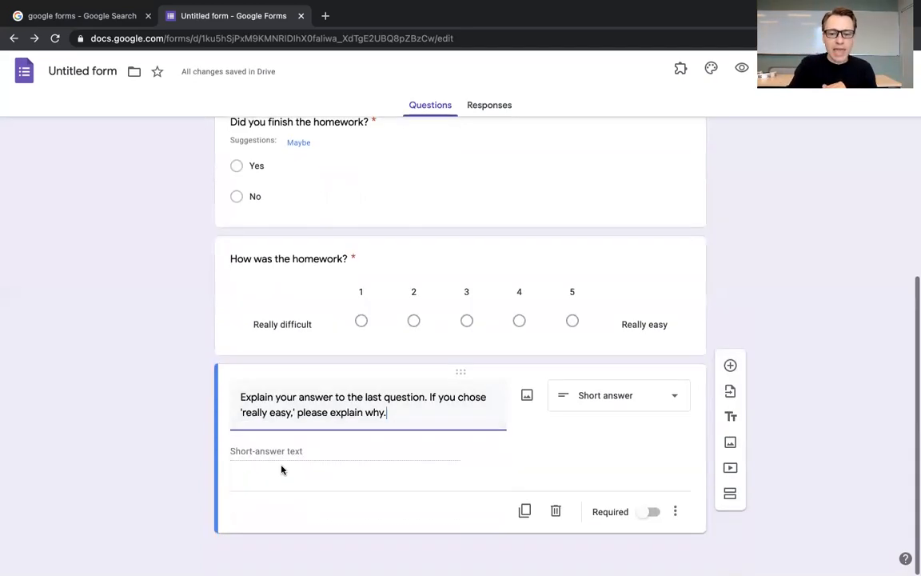
pyautogui.click(645, 519)
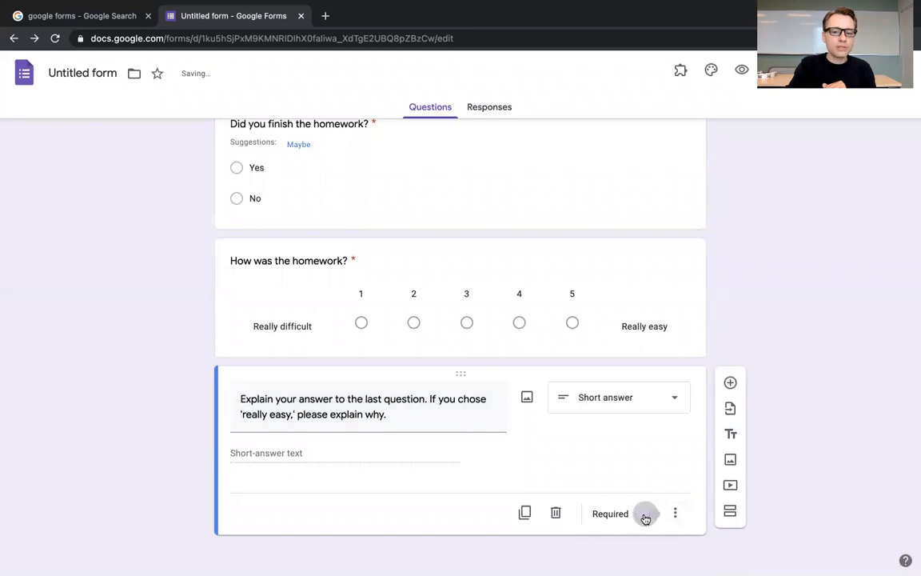
pyautogui.click(406, 414)
pyautogui.click(405, 414)
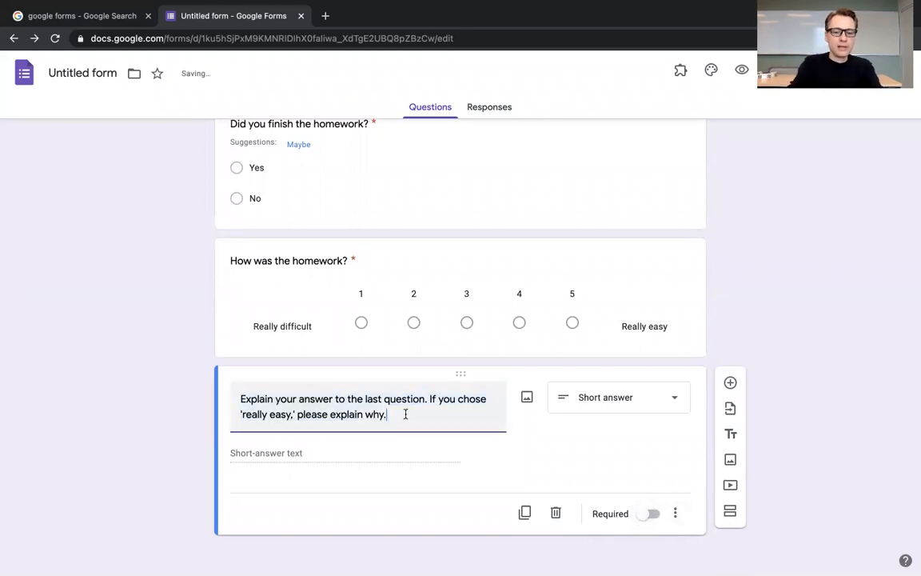
pyautogui.write('(OPTIONAL0')
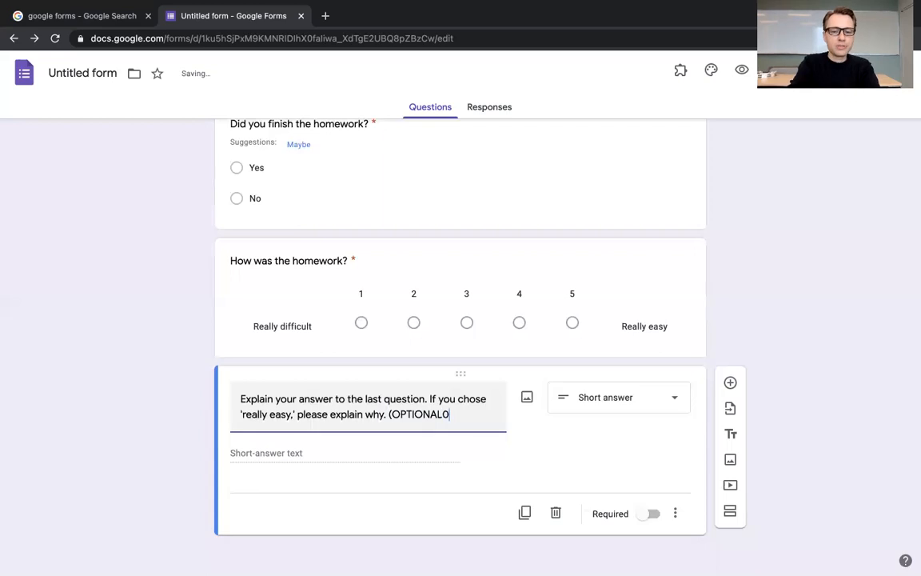
pyautogui.press('BackSpace')
pyautogui.write(')')
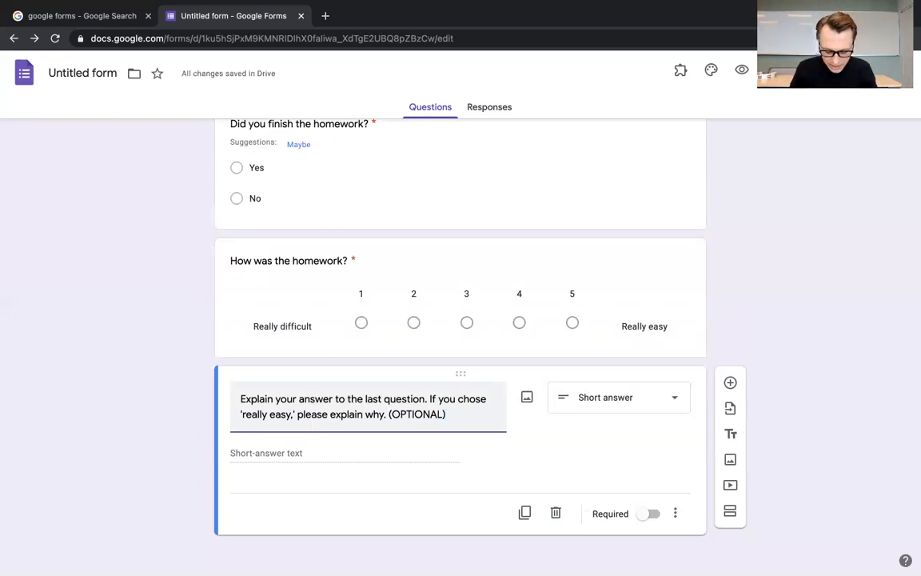
# Step: Add a sixth question of the Short answer type beginning with "Many thanks for finishing the attendence form"
pyautogui.click(730, 382)
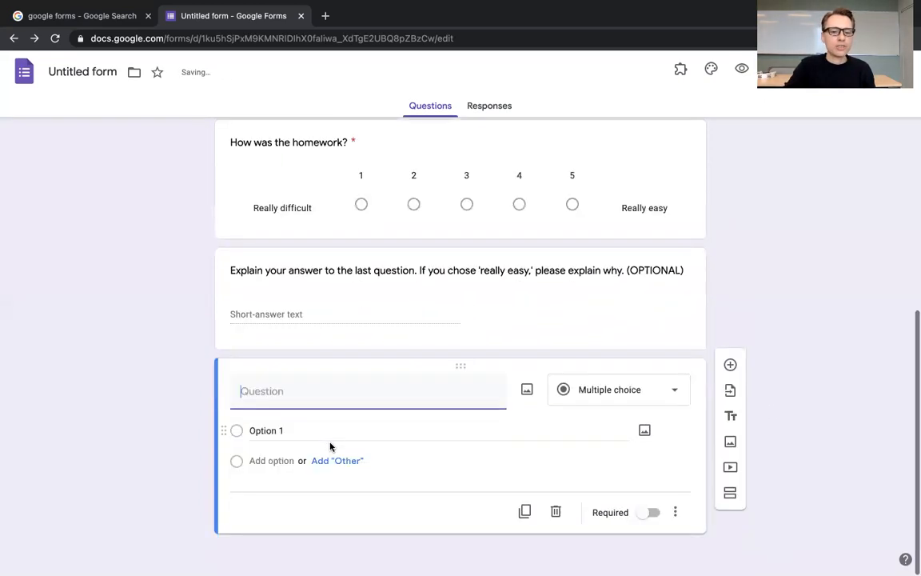
pyautogui.click(614, 390)
pyautogui.click(618, 198)
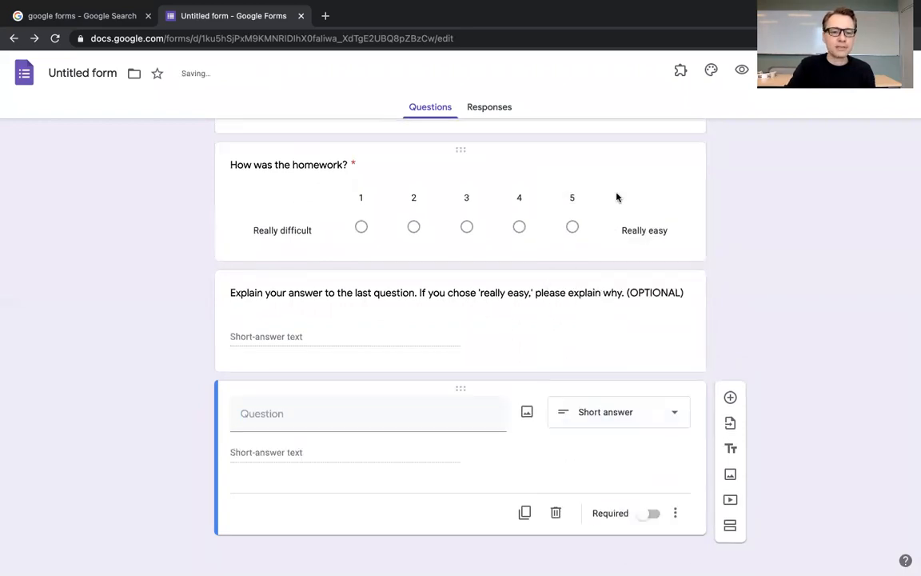
pyautogui.click(295, 419)
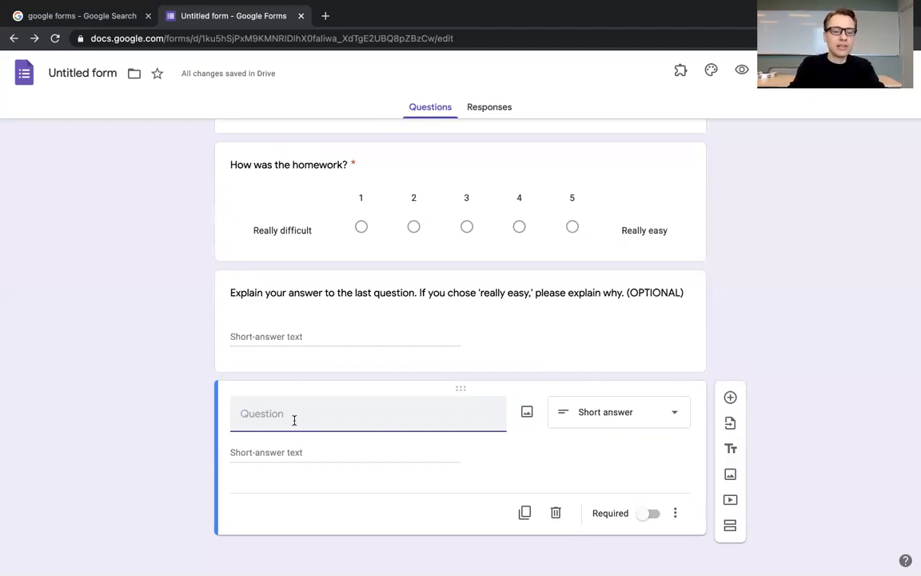
pyautogui.write('Many thanks for finishing the attendence form')
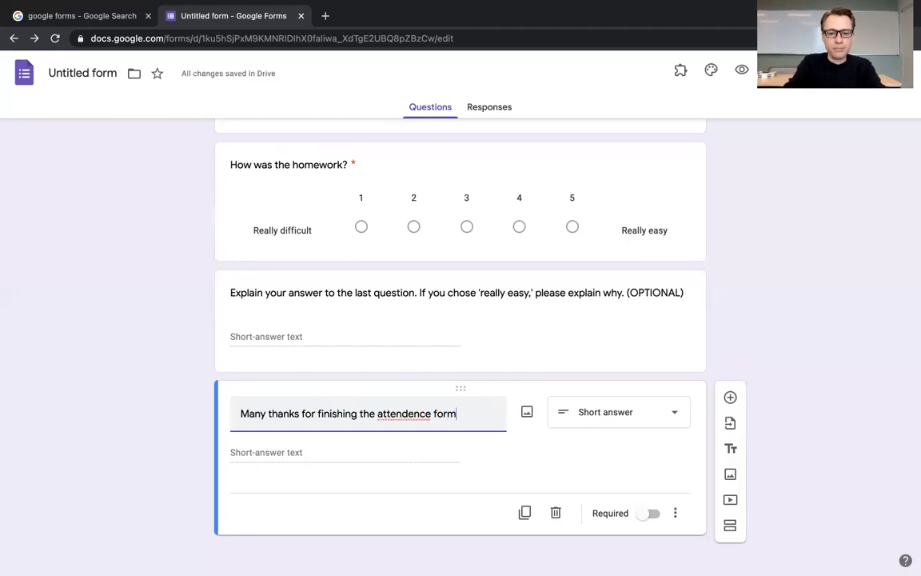
pyautogui.write('. D')
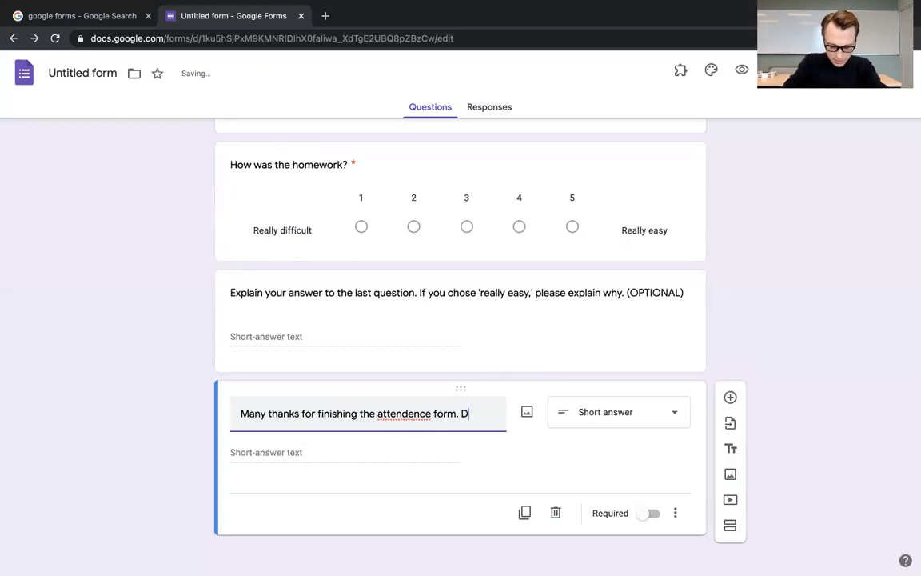
pyautogui.write('o you have any')
pyautogui.write(' wuasti')
# Step: Complete the sixth question by asking "Do you have any questions" for the teacher "or about the course? (OPTIONAL)"
pyautogui.press('BackSpace')
pyautogui.press('BackSpace')
pyautogui.press('BackSpace')
pyautogui.press('BackSpace')
pyautogui.press('BackSpace')
pyautogui.press('BackSpace')
pyautogui.write('questions for Mr.')
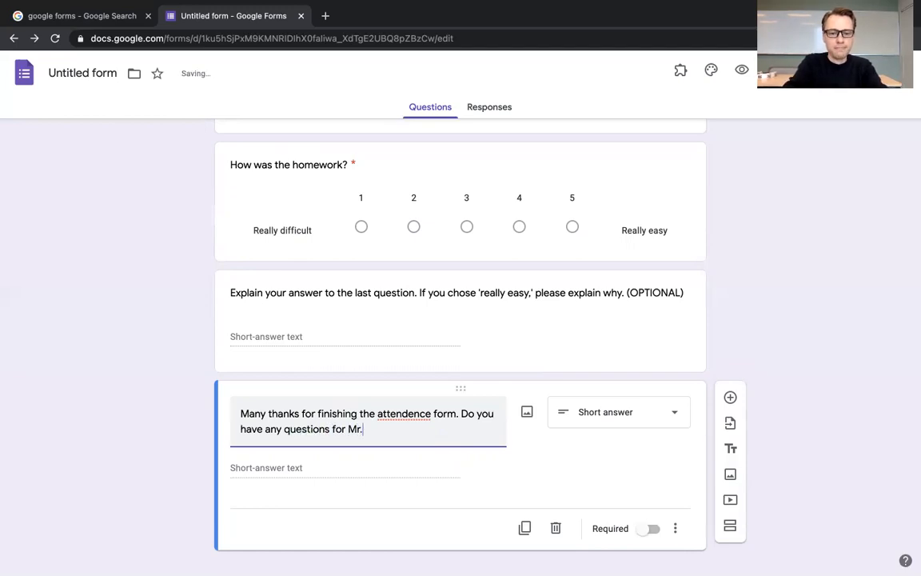
pyautogui.write('J o')
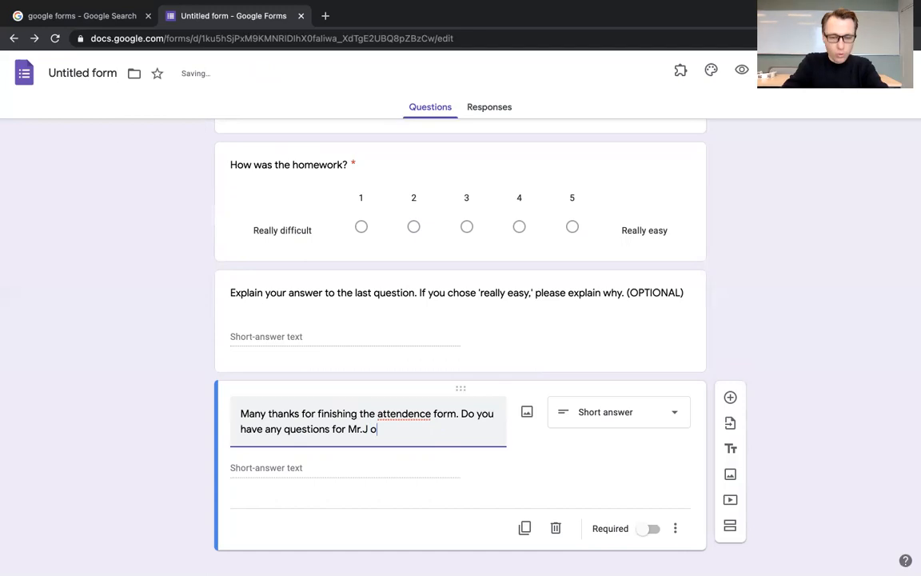
pyautogui.write('r about the ')
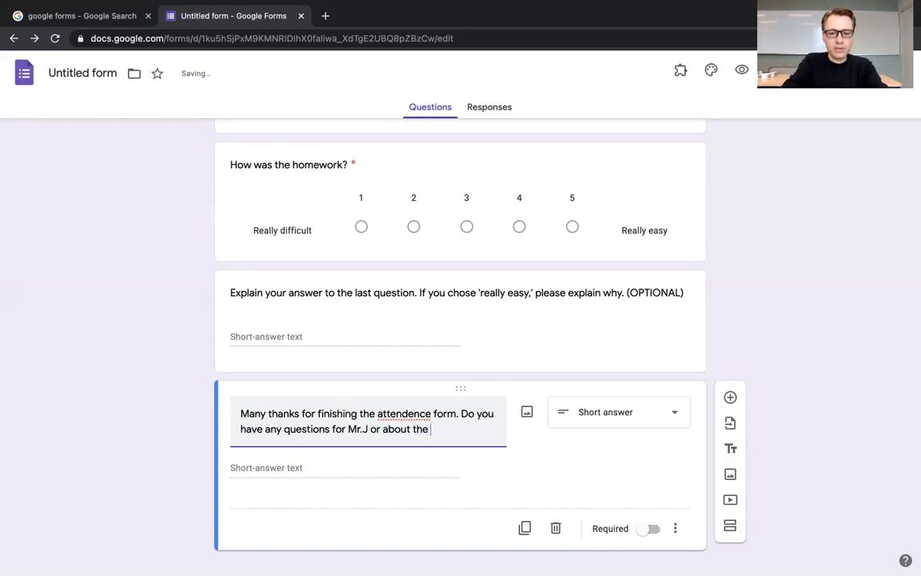
pyautogui.write('course?')
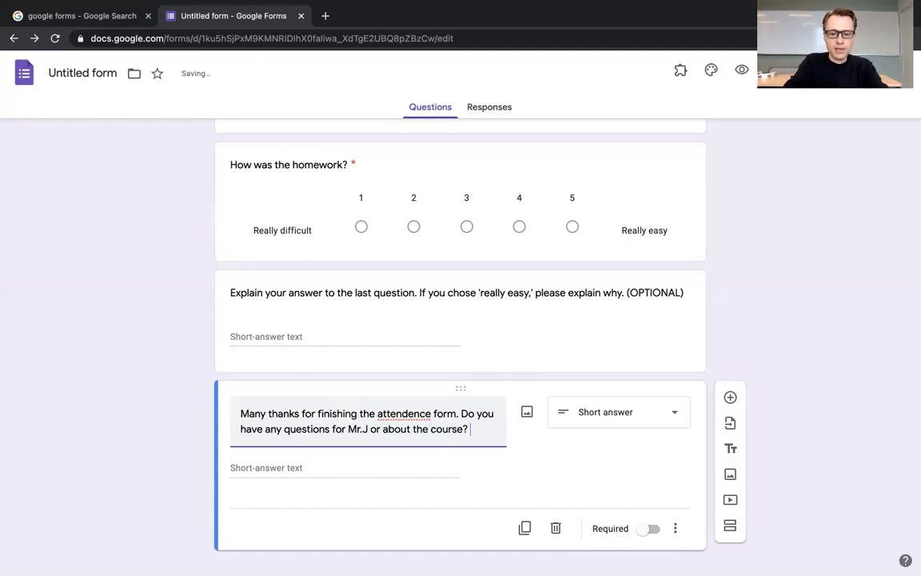
pyautogui.write(' (OPTI')
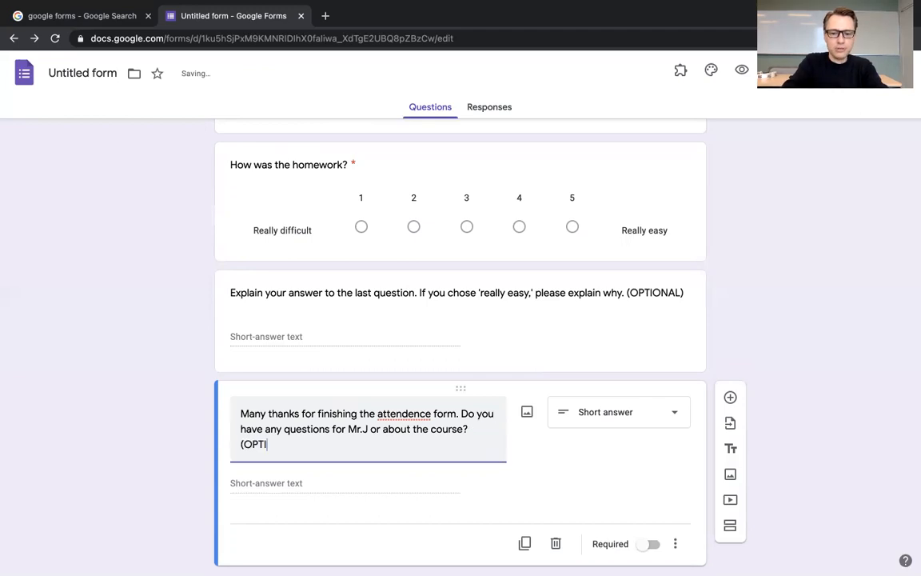
pyautogui.write('ONAL)')
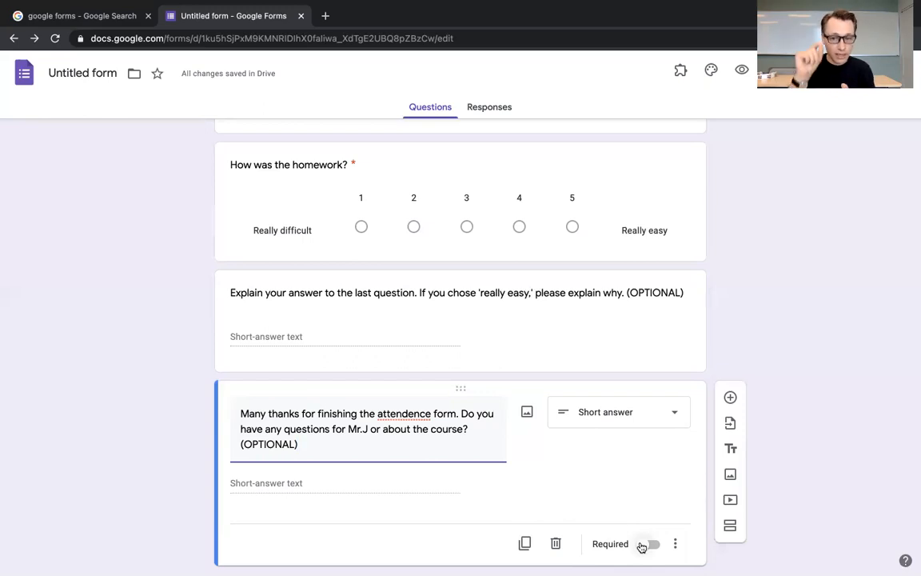
# Step: Customise the form's theme with the Earth-from-space header image from the Work and School category
pyautogui.scroll(4, 641, 547)
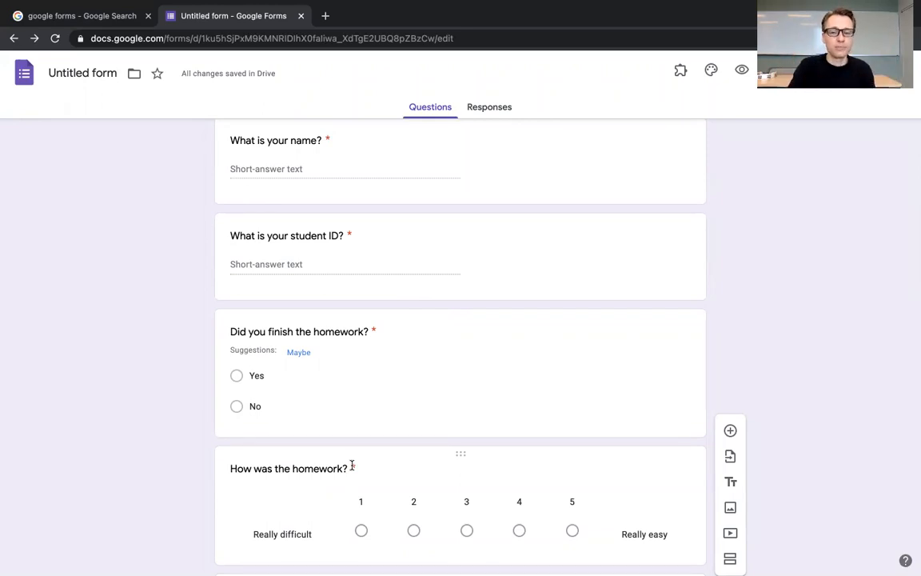
pyautogui.scroll(3, 352, 467)
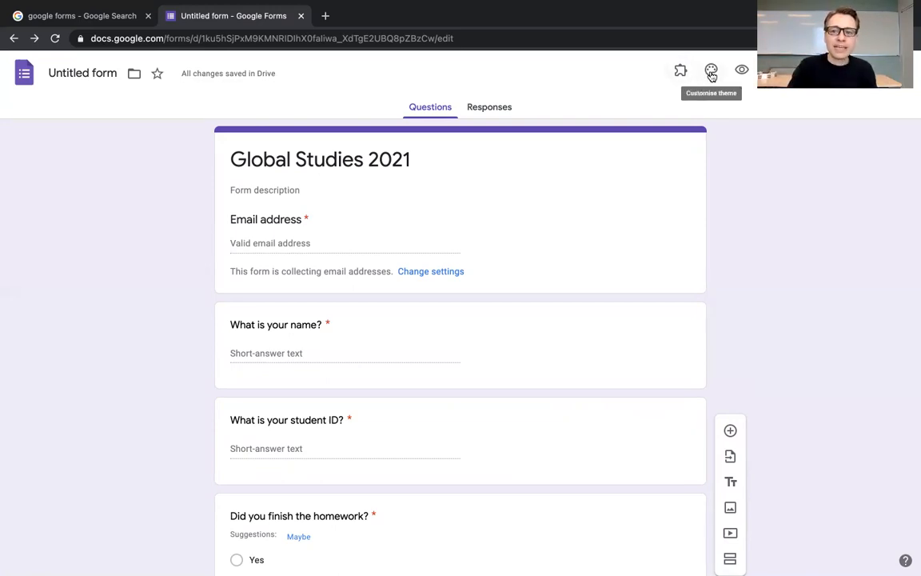
pyautogui.click(711, 72)
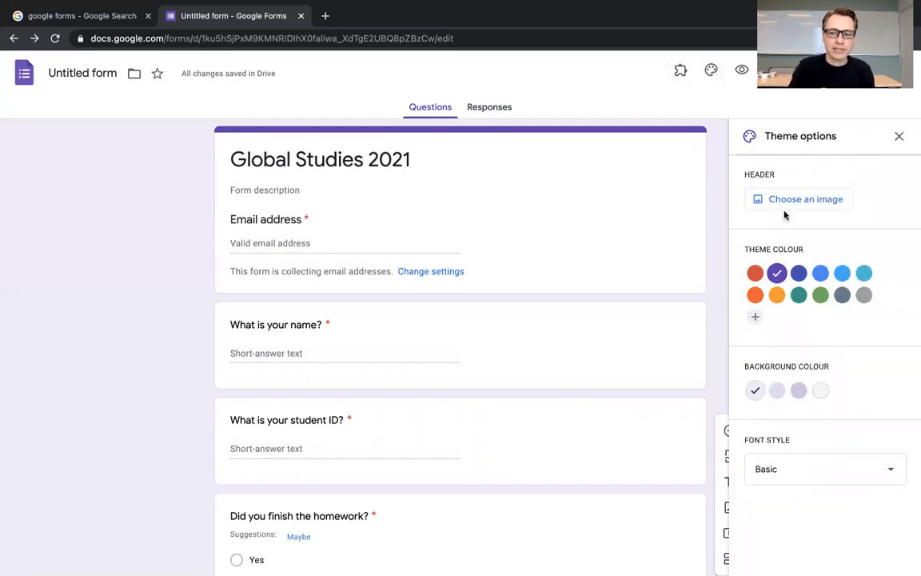
pyautogui.click(784, 199)
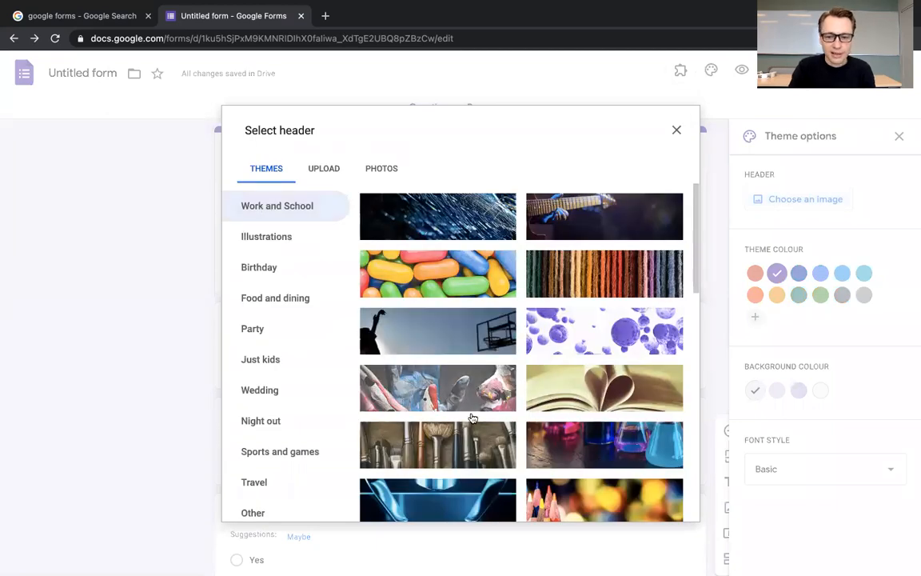
pyautogui.scroll(-2, 469, 418)
pyautogui.scroll(-5, 471, 421)
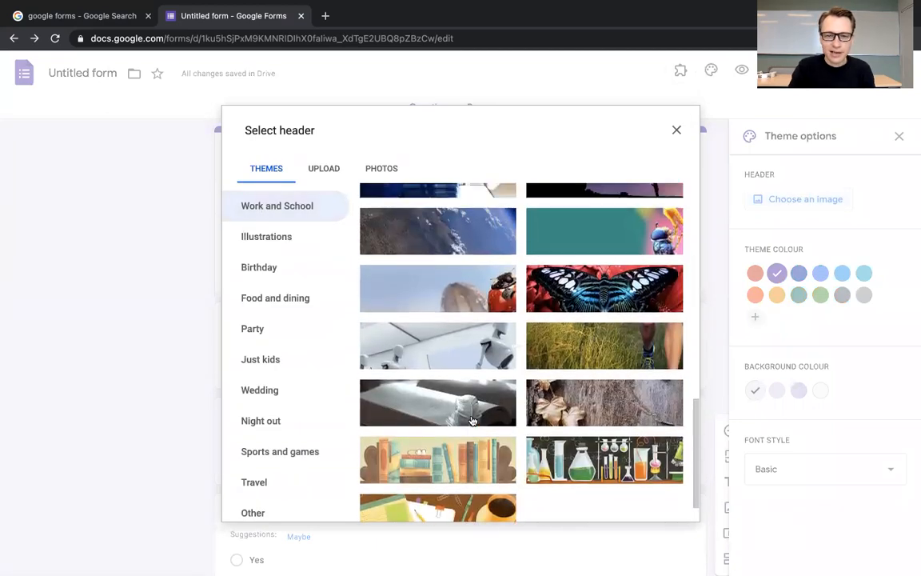
pyautogui.click(444, 239)
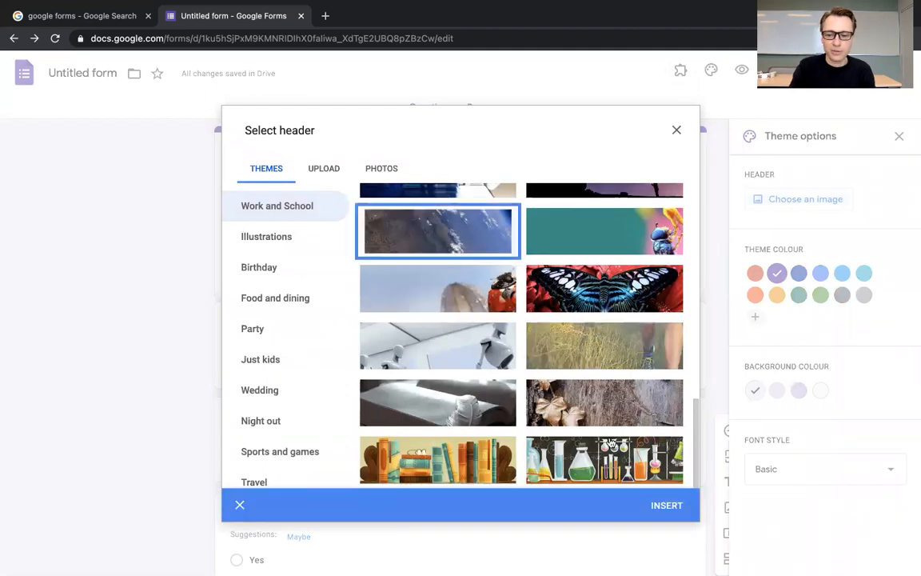
pyautogui.click(667, 506)
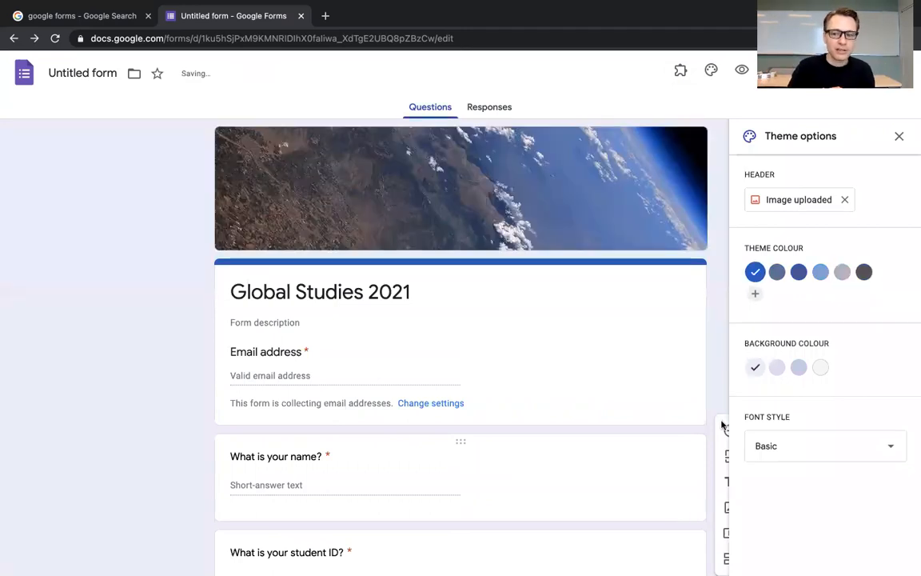
# Step: Try two other theme colours and return to blue #1c59c4, closing the theme options
pyautogui.click(799, 272)
pyautogui.click(822, 272)
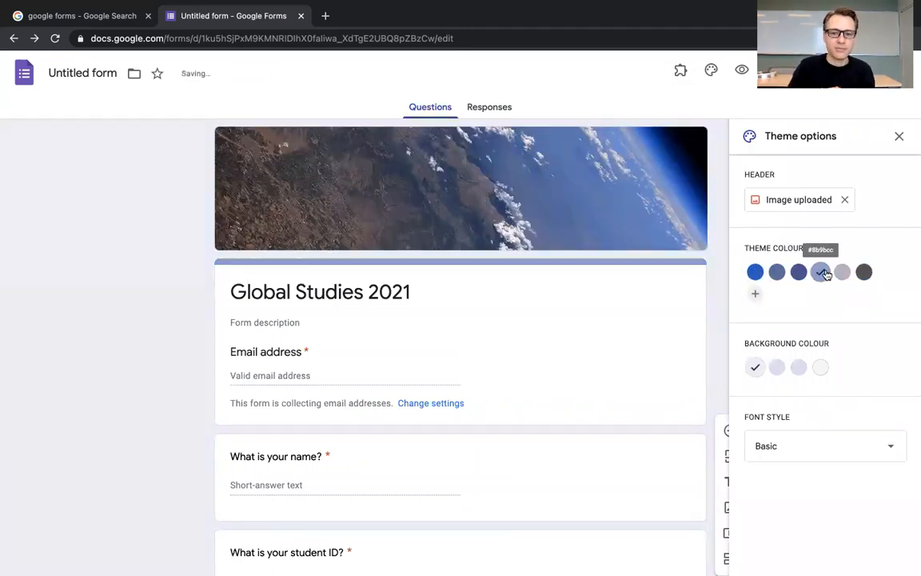
pyautogui.click(757, 273)
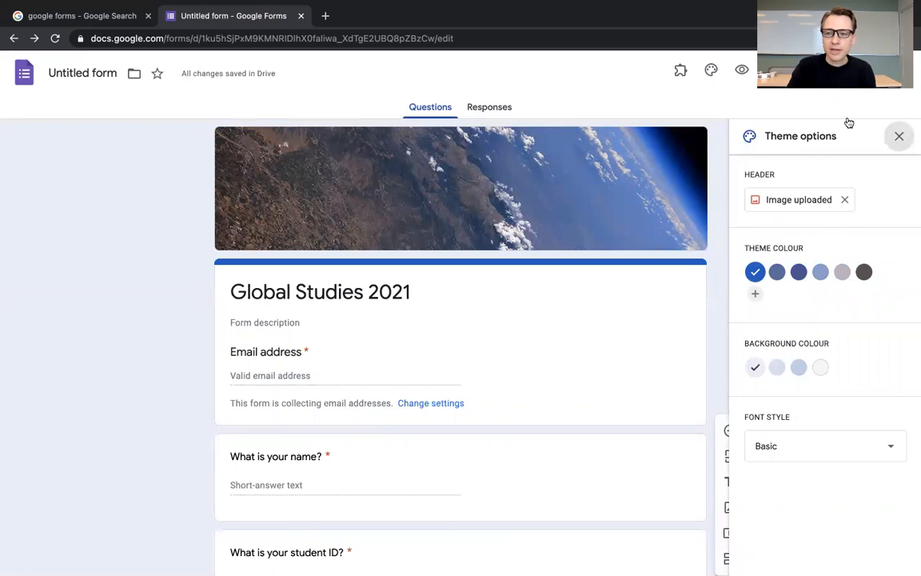
pyautogui.click(899, 136)
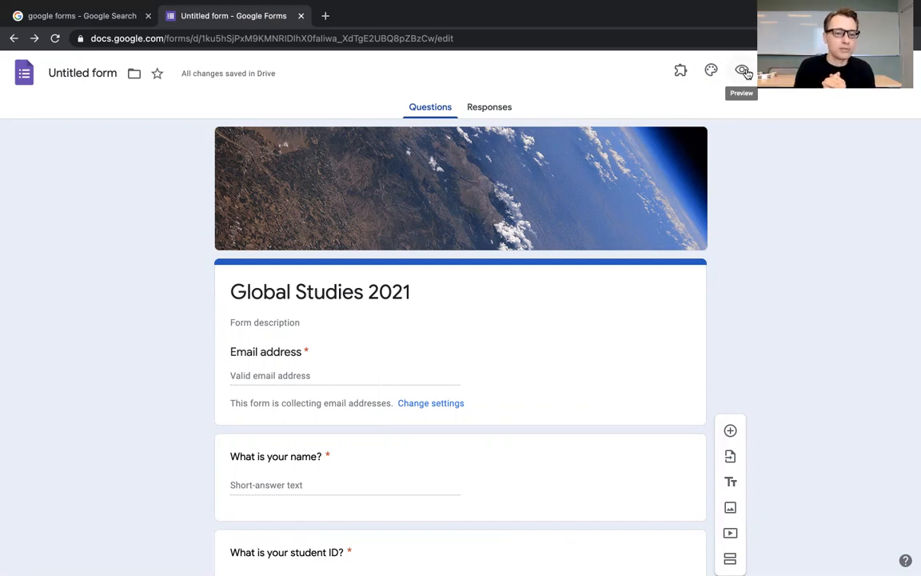
# Step: Preview the form and fill in a sample e-mail address, name and student ID
pyautogui.click(743, 71)
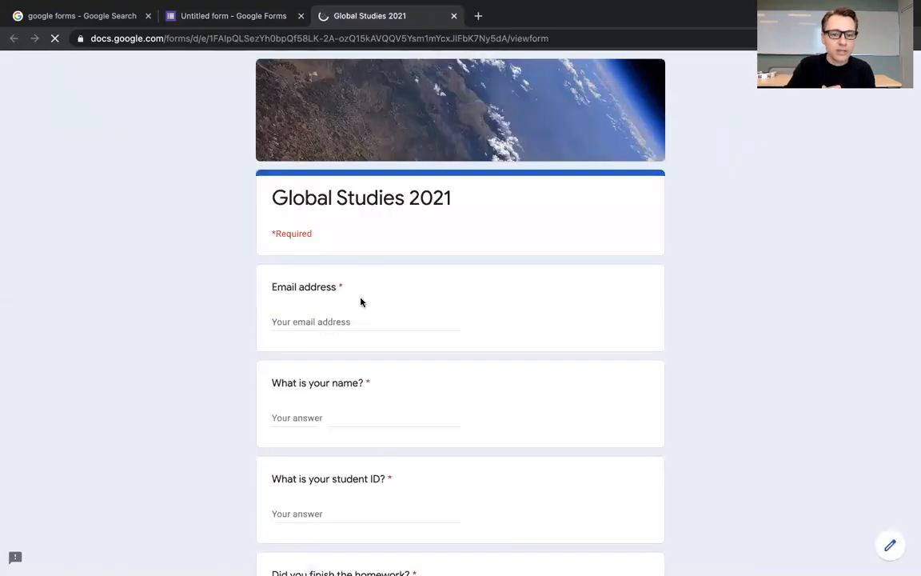
pyautogui.click(338, 321)
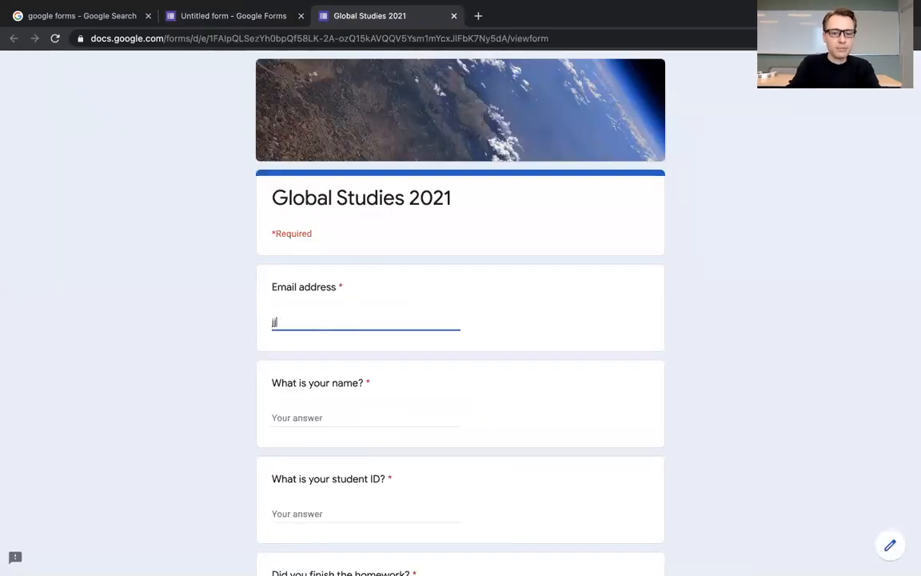
pyautogui.press('Tab')
pyautogui.write('Joshua')
pyautogui.press('Tab')
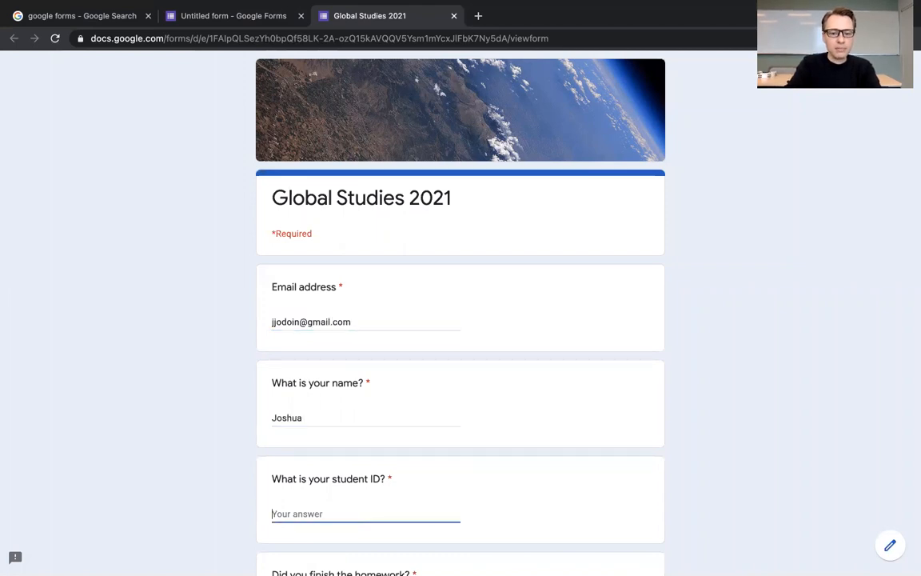
pyautogui.write('1232432')
pyautogui.scroll(-3, 461, 320)
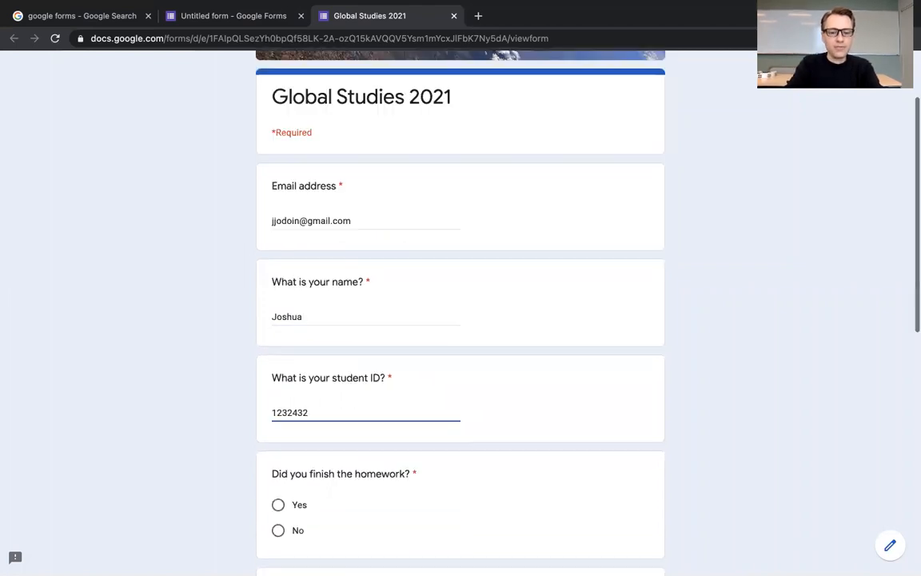
# Step: Answer "Yes" to finishing the homework and rate its difficulty 4 in the preview
pyautogui.scroll(-2, 460, 320)
pyautogui.click(278, 174)
pyautogui.click(508, 320)
# Step: Fill the two optional answers with the placeholder text "sldkfjsal;dkj" and "sldkfsalkdfj"
pyautogui.scroll(-1, 435, 411)
pyautogui.scroll(-1, 435, 411)
pyautogui.click(313, 353)
pyautogui.write('sldkfjsal;dkj')
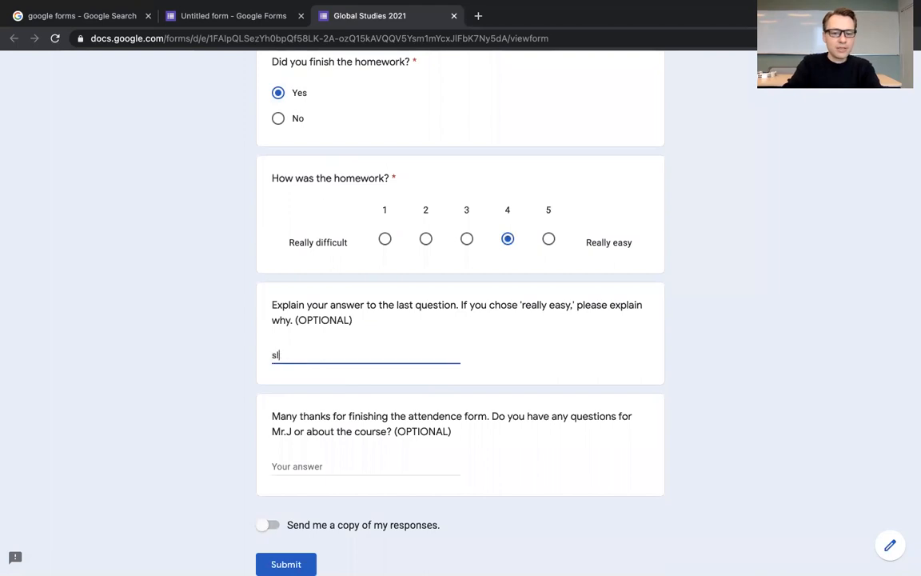
pyautogui.click(284, 466)
pyautogui.write('sldkfsalkdfj')
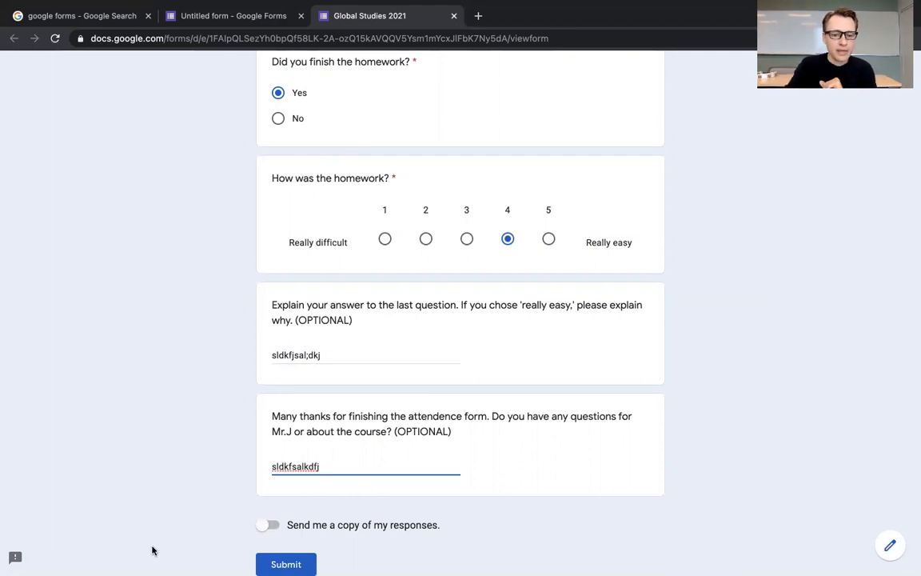
# Step: Turn the "Send me a copy of my responses" option on and back off
pyautogui.scroll(-3, 152, 549)
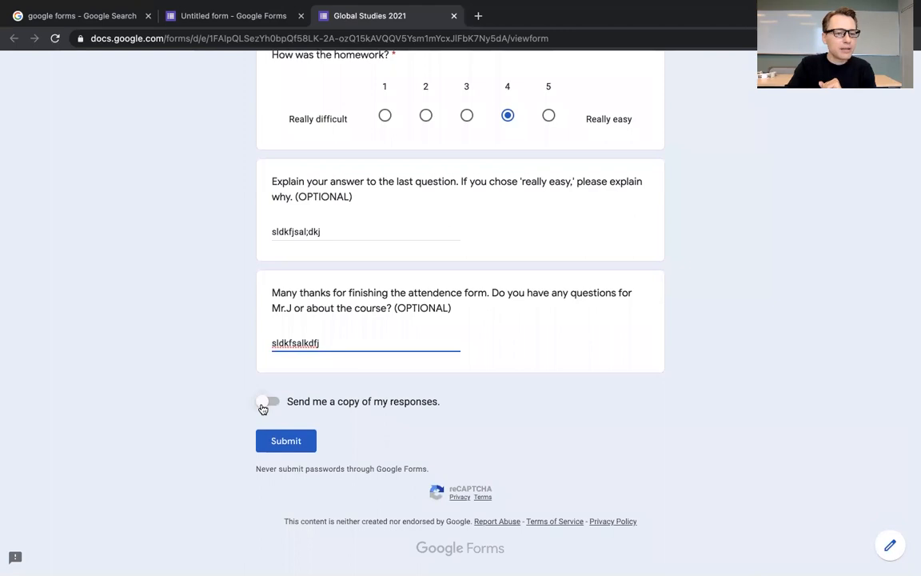
pyautogui.click(263, 406)
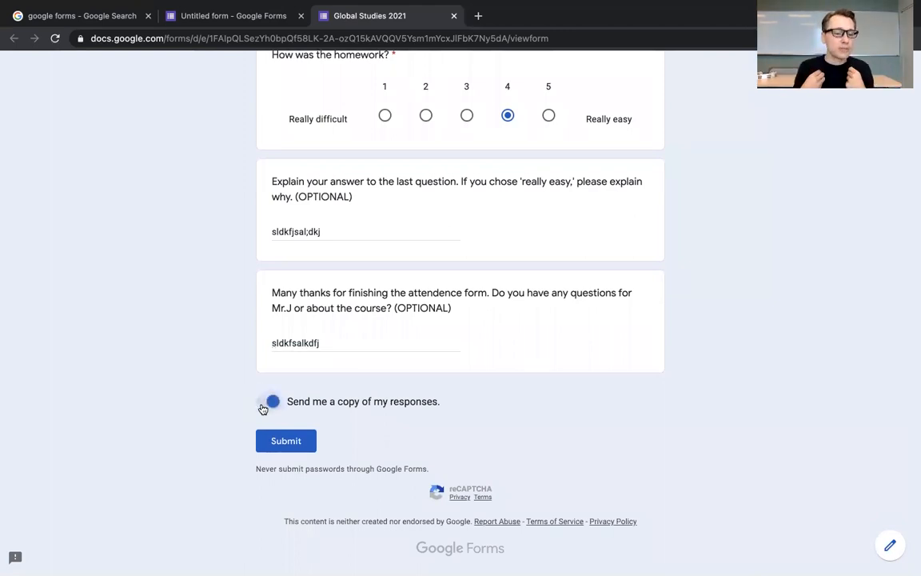
pyautogui.click(263, 406)
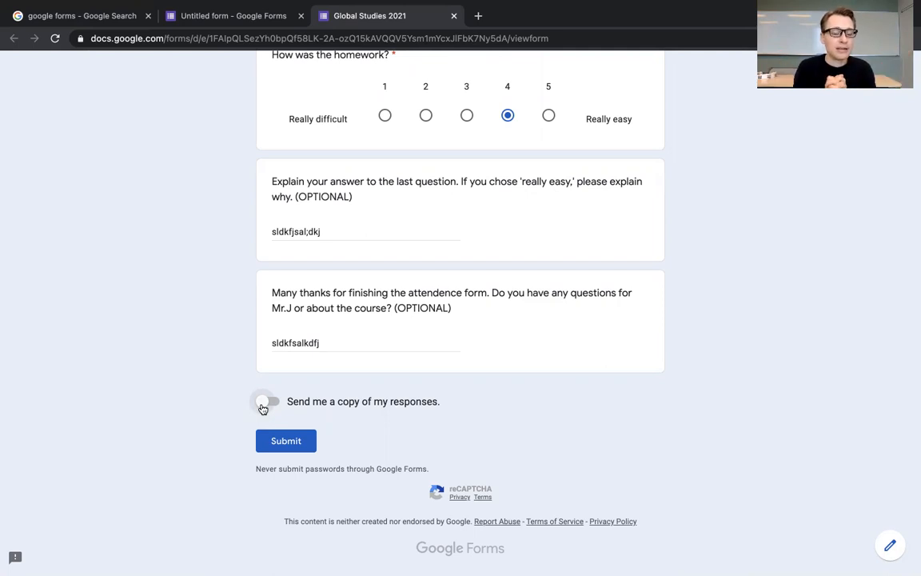
# Step: Submit the filled-in test response and highlight the confirmation message
pyautogui.click(287, 442)
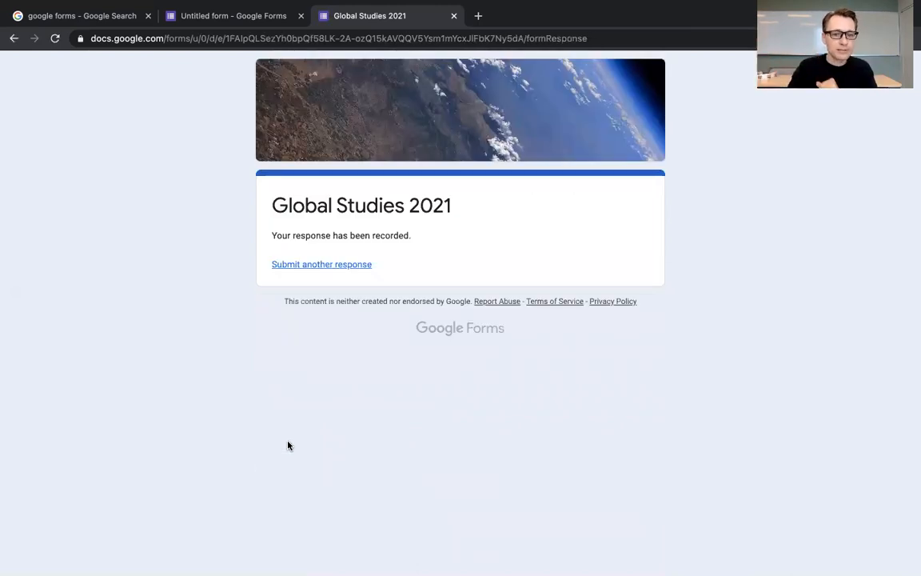
pyautogui.moveTo(415, 247); pyautogui.dragTo(256, 243)
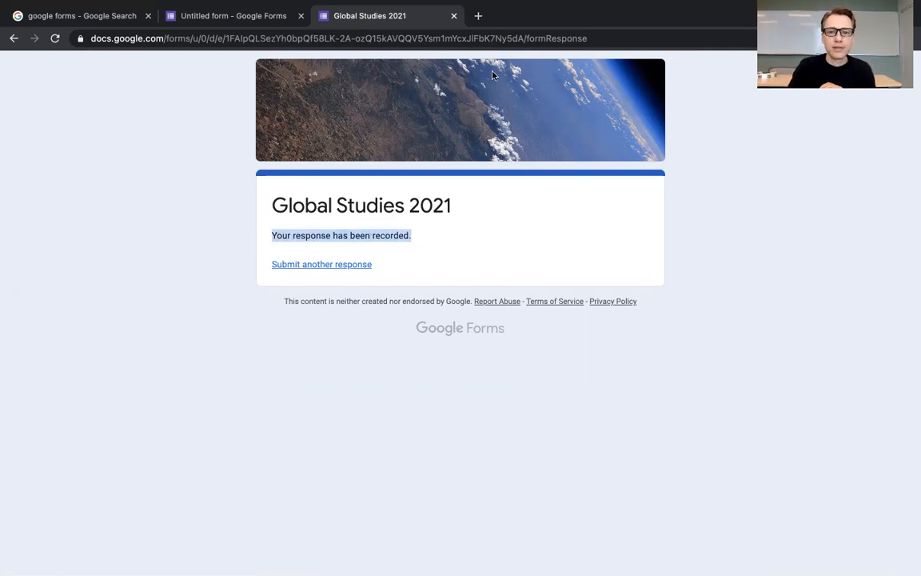
# Step: Return to the form editor and examine the response summary, including the homework charts and the optional text answers
pyautogui.click(235, 18)
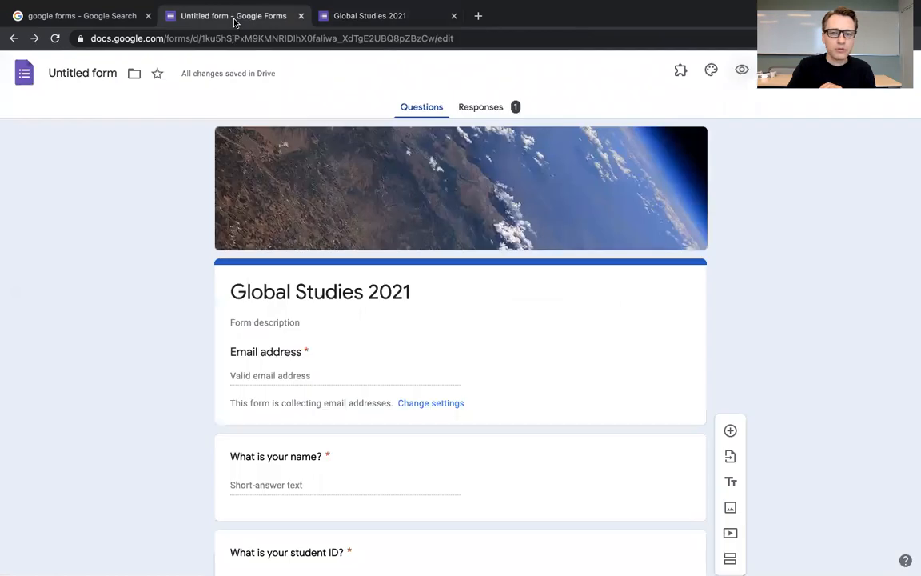
pyautogui.click(485, 110)
pyautogui.click(422, 110)
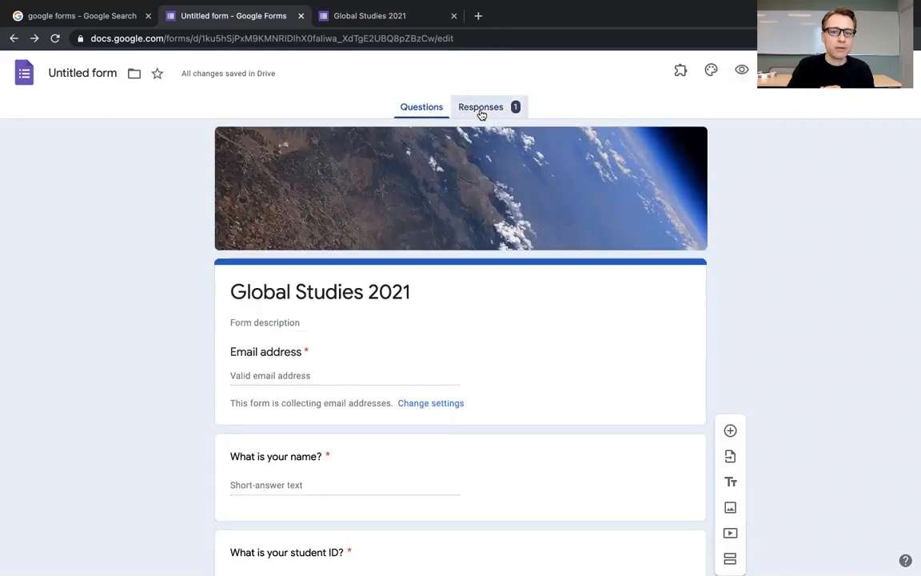
pyautogui.click(481, 110)
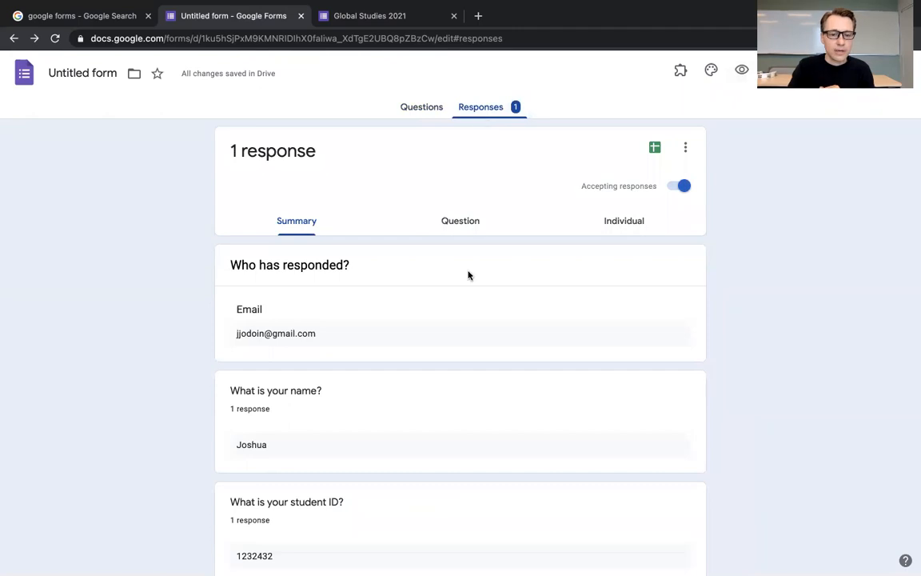
pyautogui.scroll(-3, 471, 432)
pyautogui.scroll(3, 471, 433)
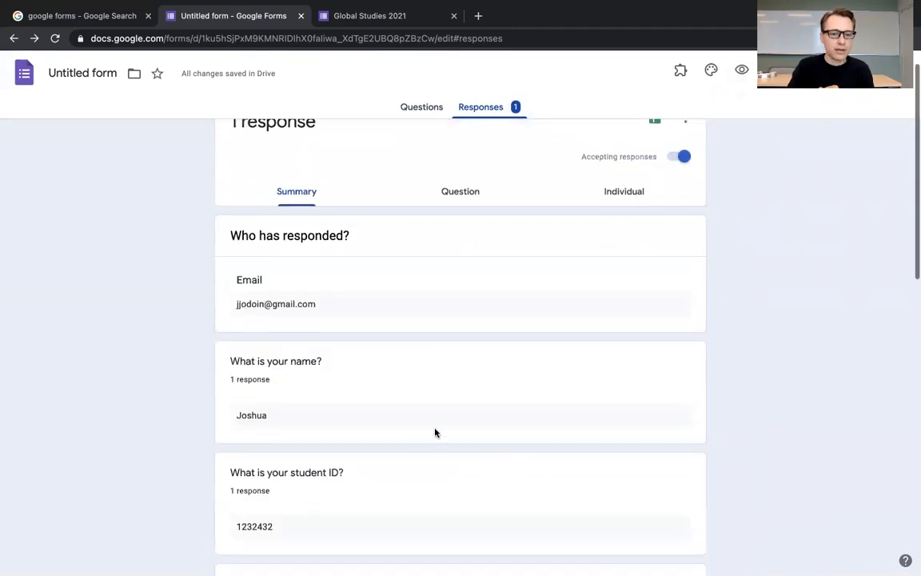
pyautogui.moveTo(267, 416); pyautogui.dragTo(197, 414)
pyautogui.scroll(-5, 197, 414)
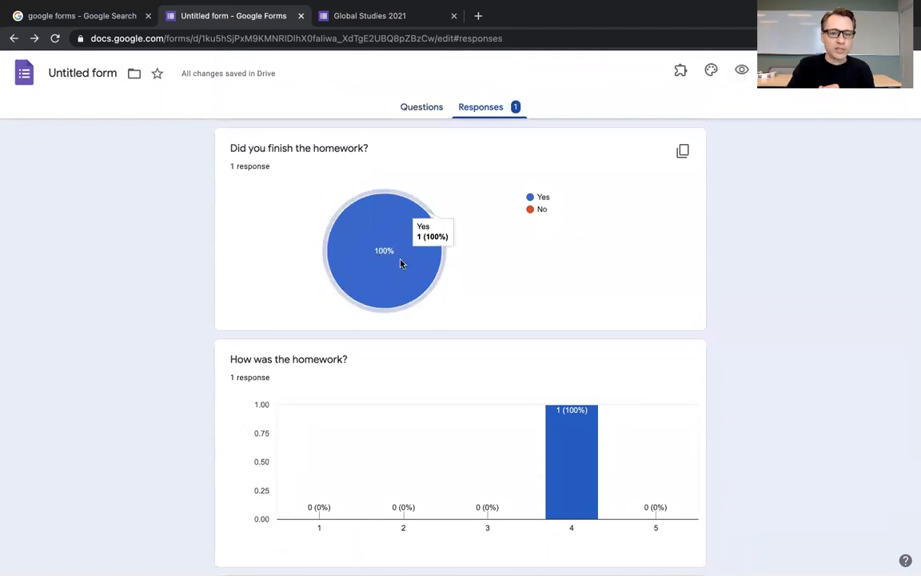
pyautogui.scroll(-3, 644, 364)
pyautogui.scroll(1, 644, 364)
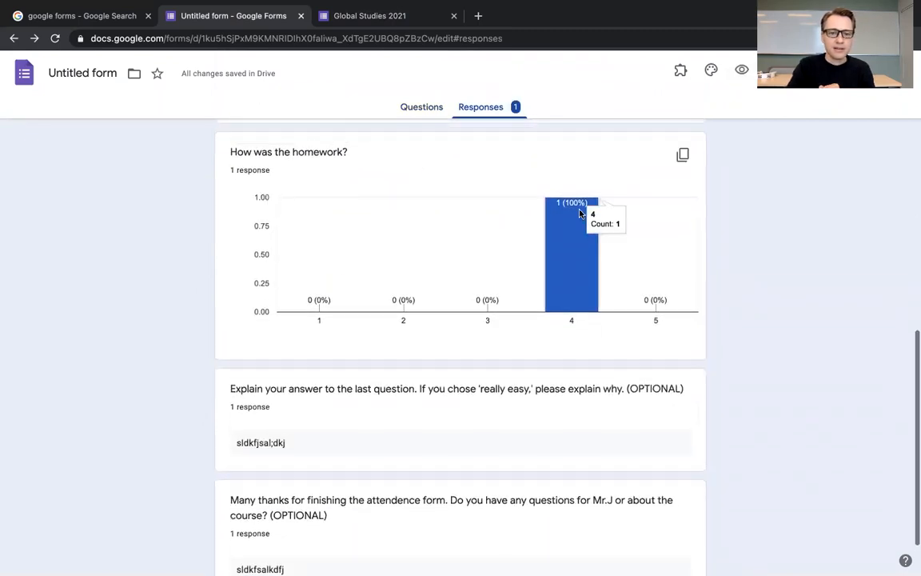
pyautogui.scroll(-1, 637, 384)
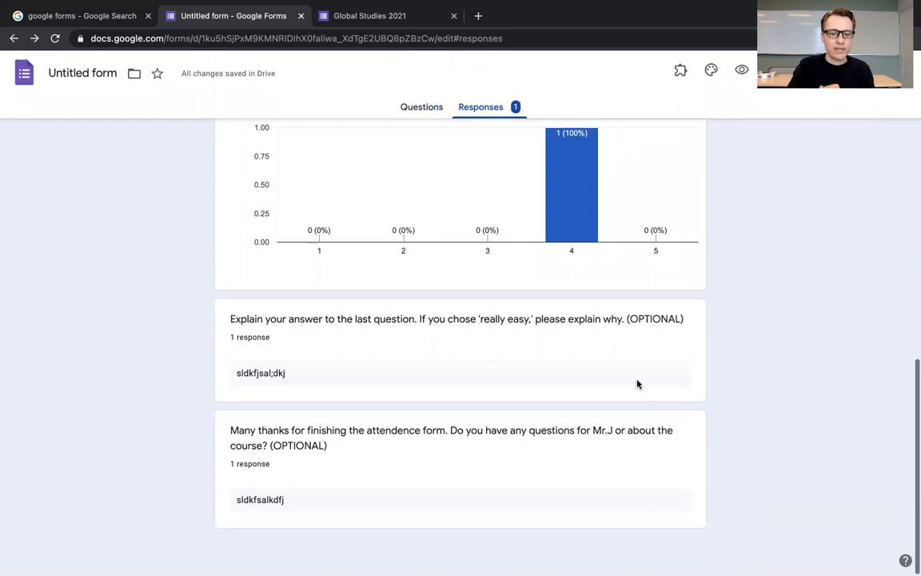
pyautogui.moveTo(289, 372); pyautogui.dragTo(227, 374)
pyautogui.moveTo(299, 504); pyautogui.dragTo(190, 501)
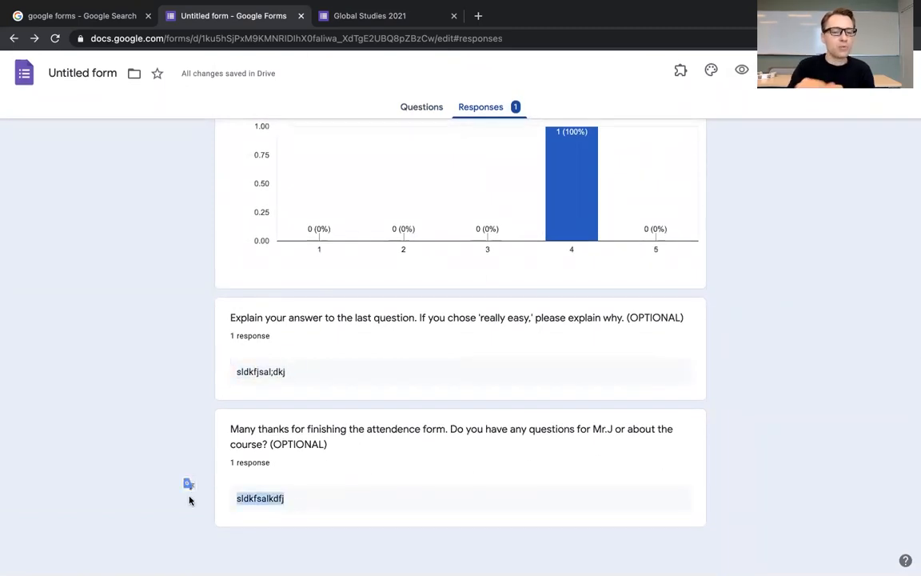
pyautogui.scroll(10, 189, 501)
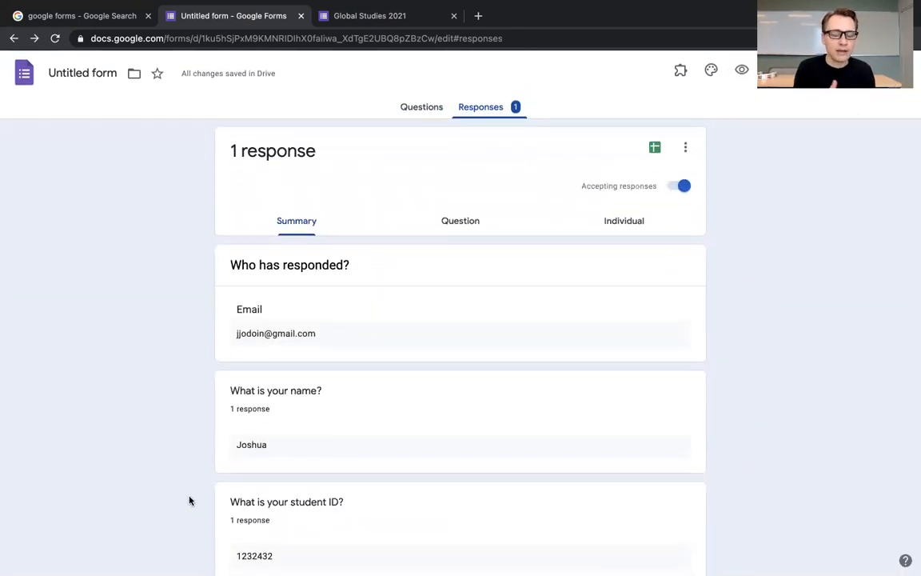
# Step: Delete all collected form responses
pyautogui.click(686, 148)
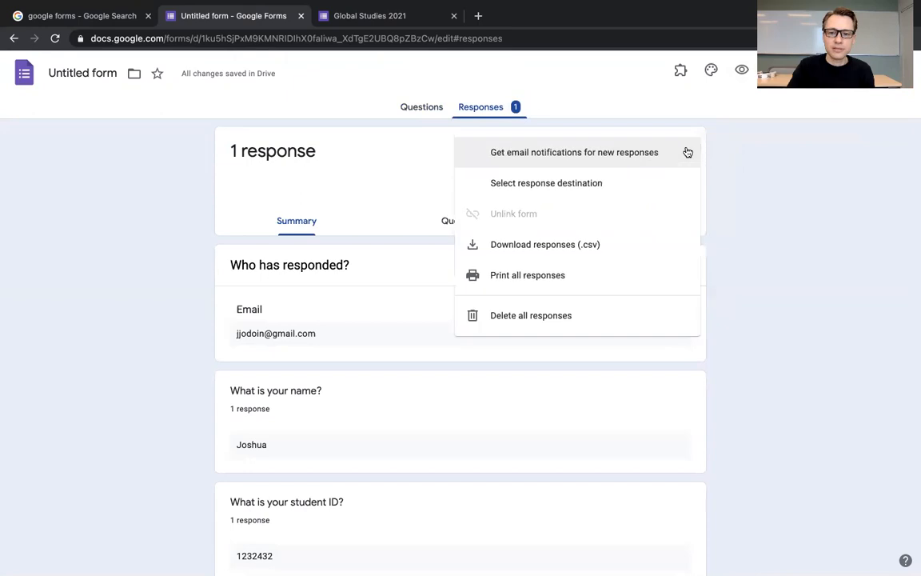
pyautogui.click(567, 317)
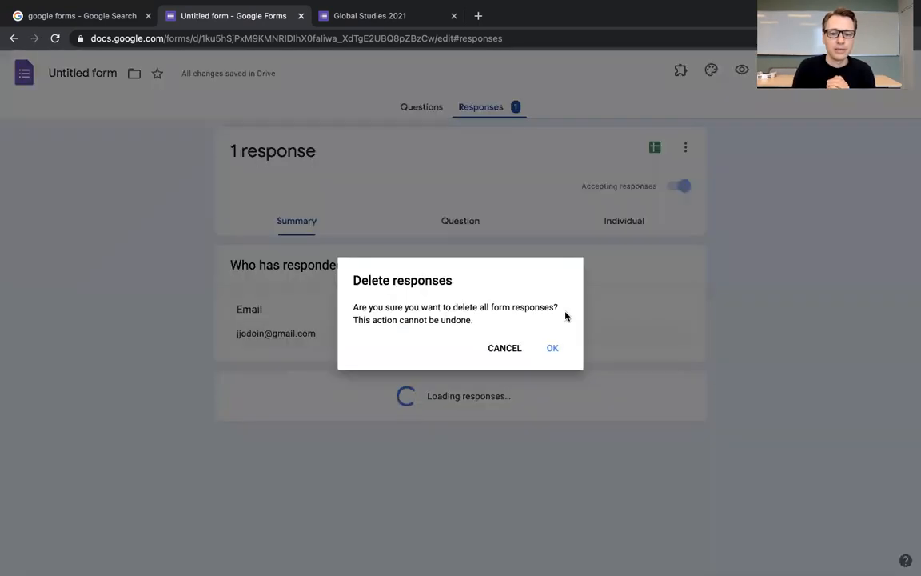
pyautogui.click(553, 350)
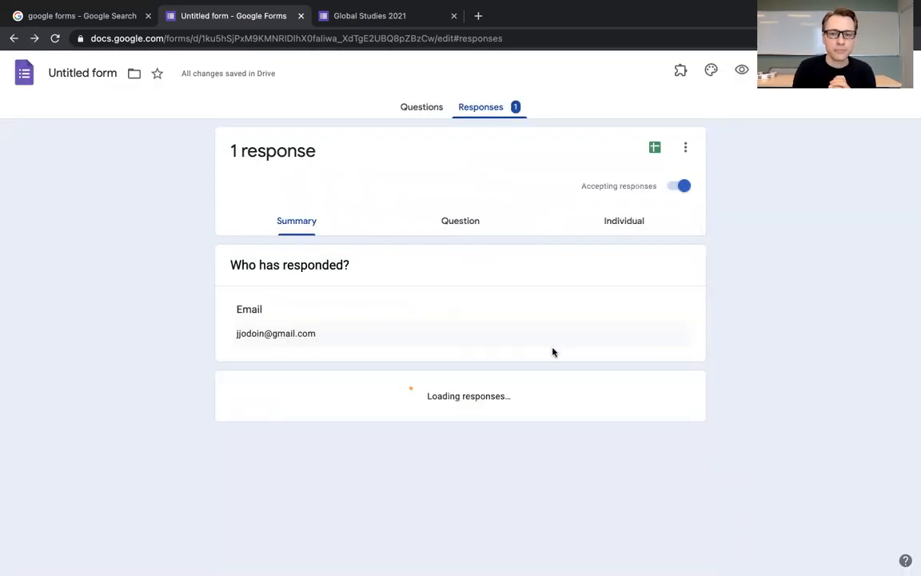
# Step: Extend the form title to "Global Studies 2021 Attendance and homework check", using the suggested spelling of "Attendance"
pyautogui.click(427, 113)
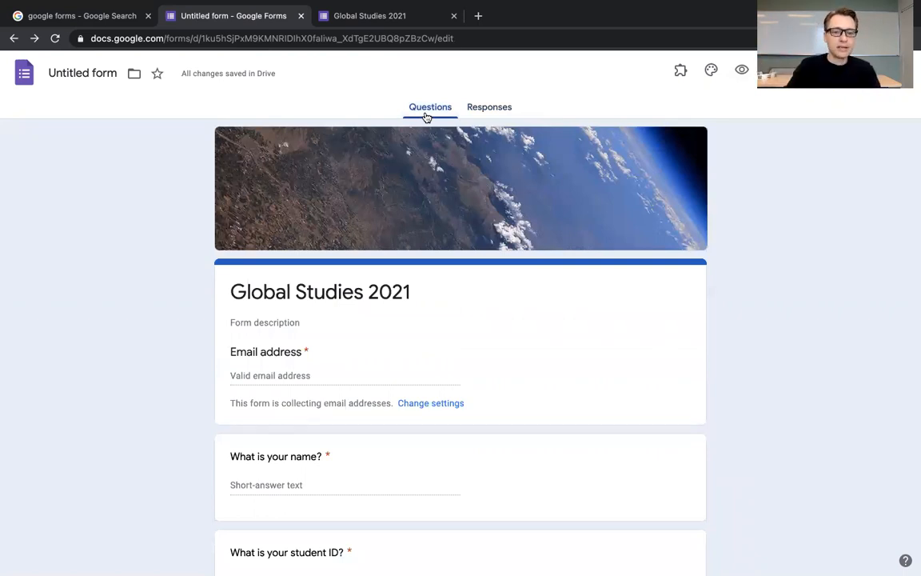
pyautogui.click(426, 291)
pyautogui.press('Right')
pyautogui.write('Attend')
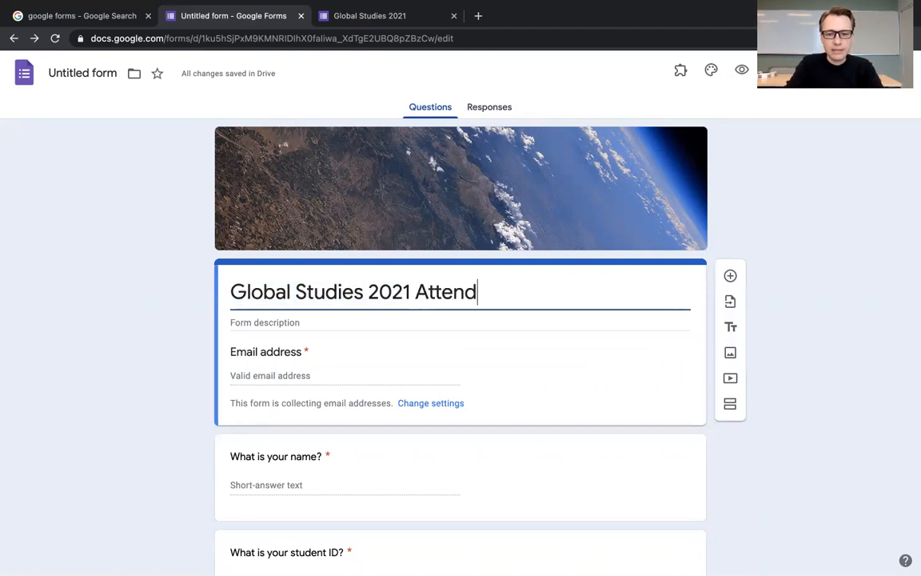
pyautogui.write('ence and homework')
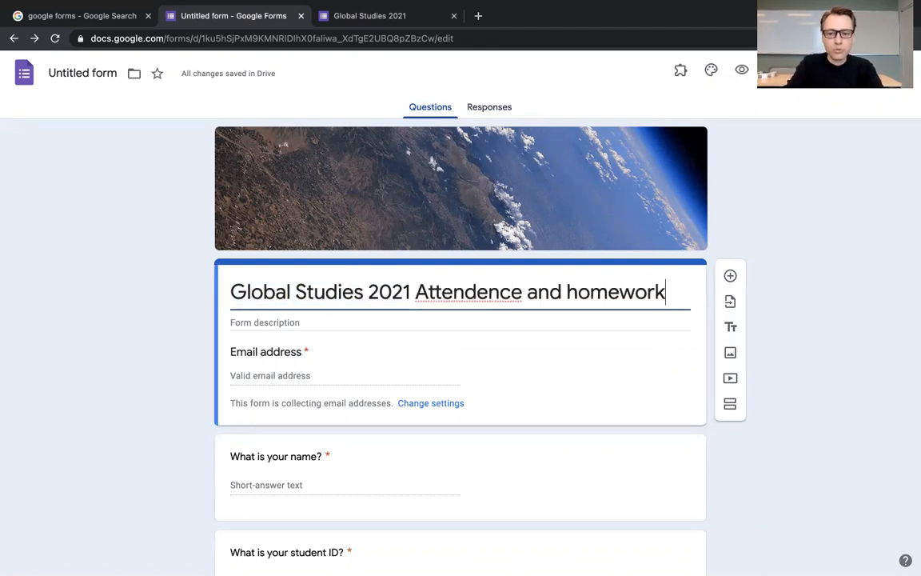
pyautogui.write(' check')
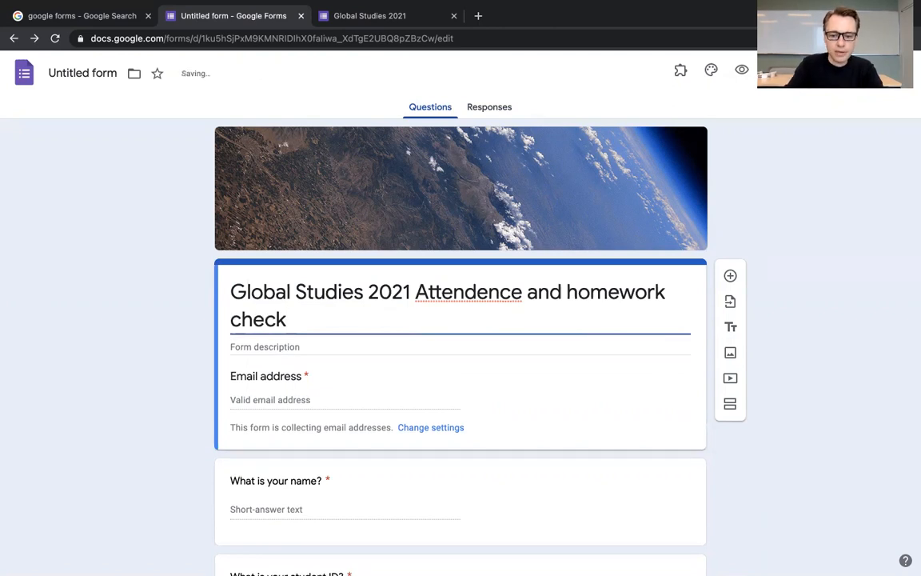
pyautogui.rightClick(483, 296)
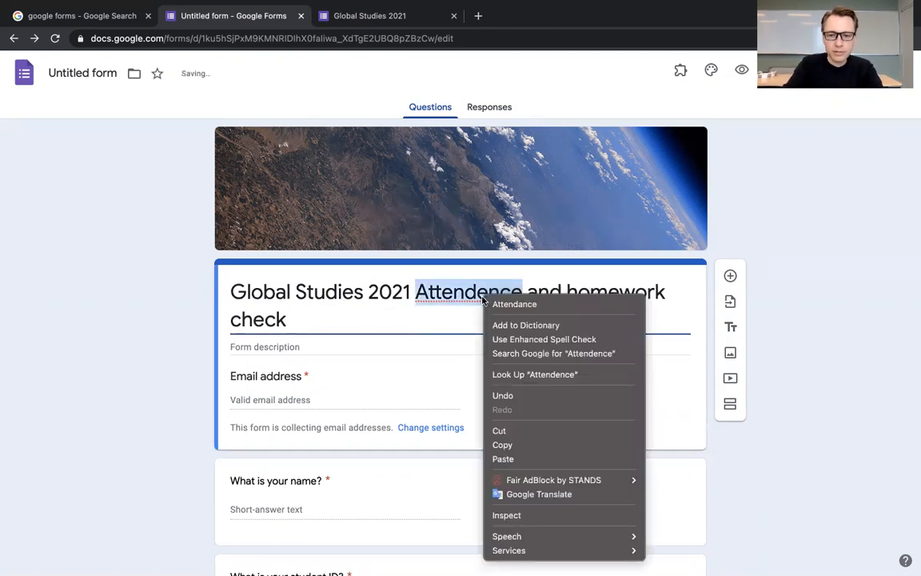
pyautogui.click(496, 304)
# Step: Correct "attendence" to "attendance" in the final optional question
pyautogui.scroll(-10, 486, 463)
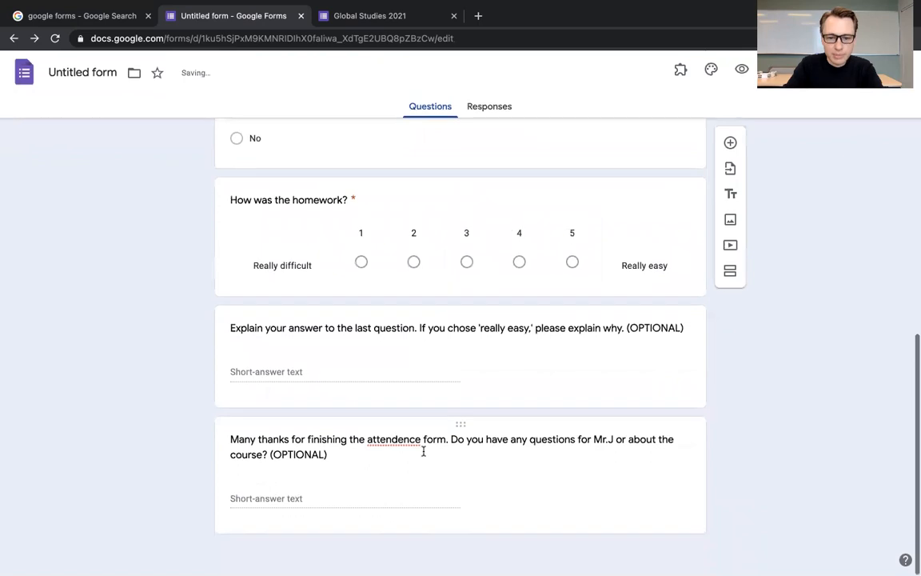
pyautogui.rightClick(395, 440)
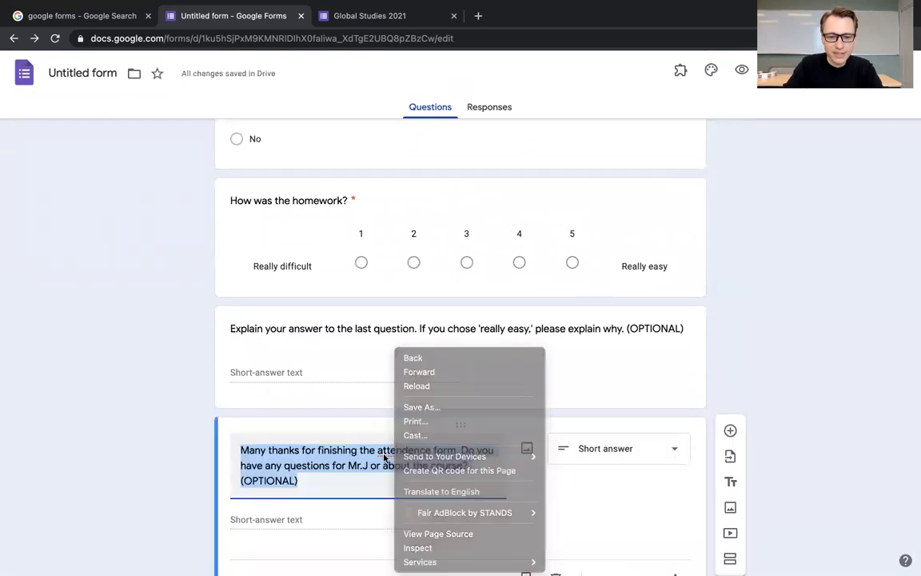
pyautogui.click(384, 450)
pyautogui.doubleClick(392, 450)
pyautogui.rightClick(395, 451)
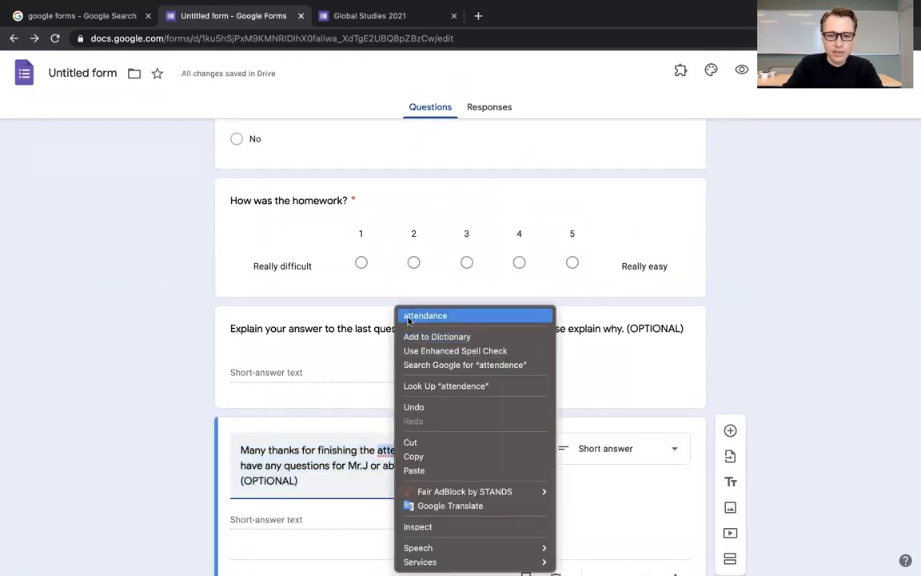
pyautogui.click(425, 316)
pyautogui.scroll(15, 533, 391)
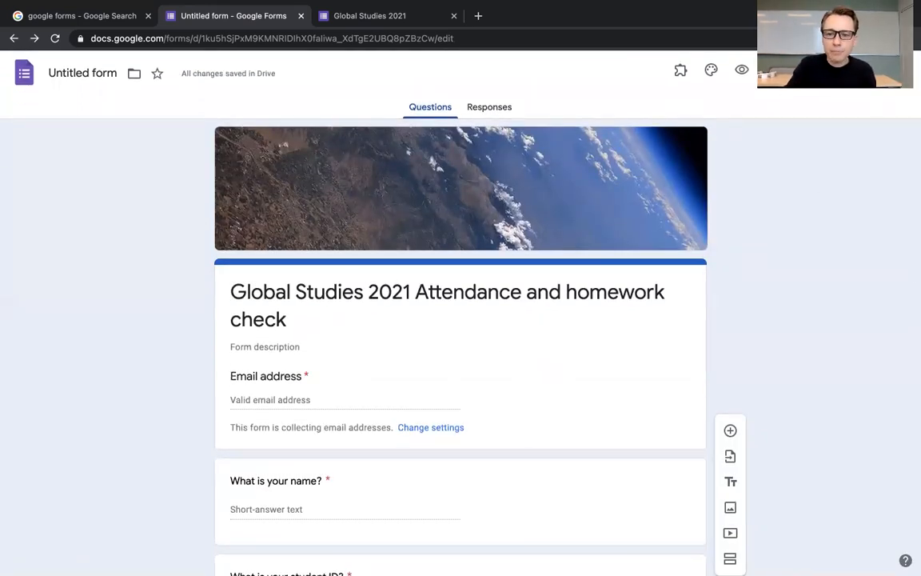
# Step: Open the form settings, switch response receipts to "Always" and return them to "If respondent requests it"
pyautogui.click(773, 71)
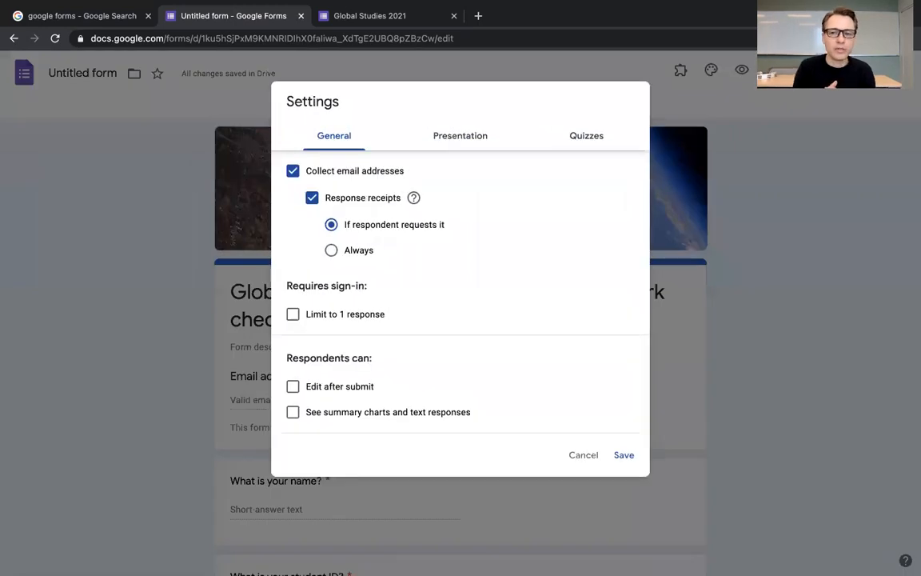
pyautogui.click(584, 456)
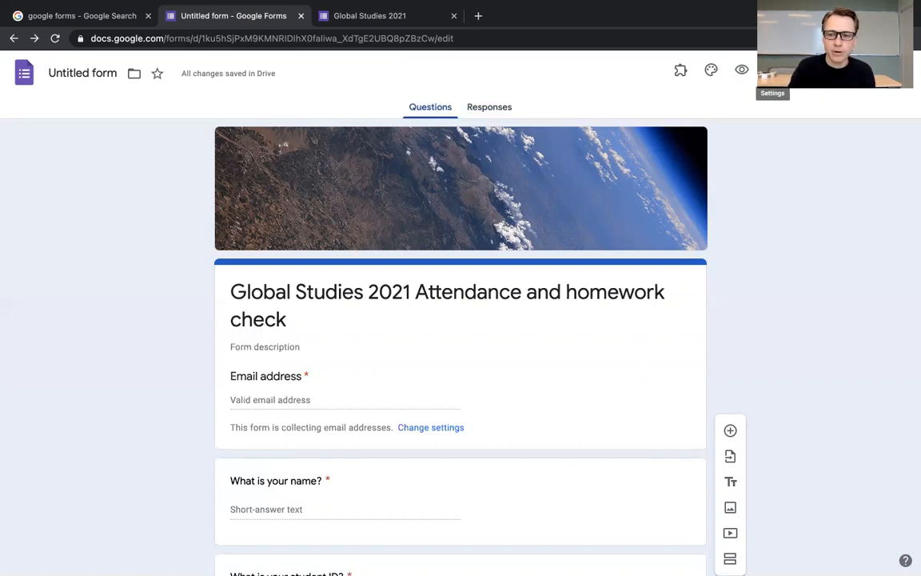
pyautogui.click(773, 69)
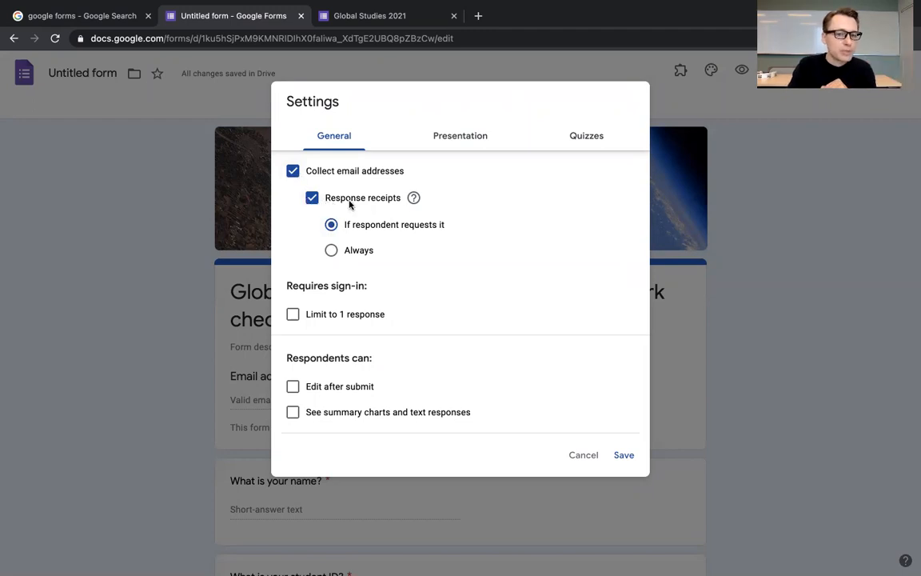
pyautogui.click(331, 251)
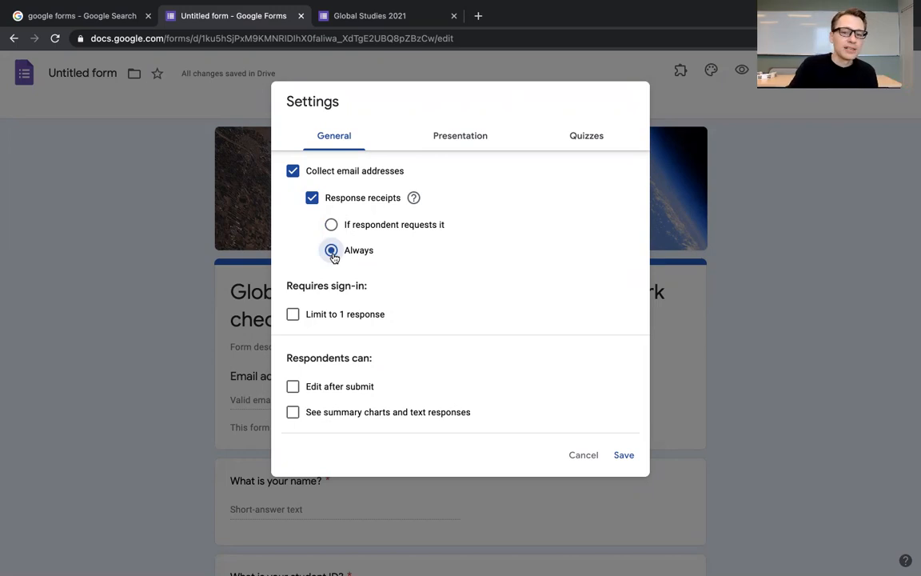
pyautogui.click(331, 226)
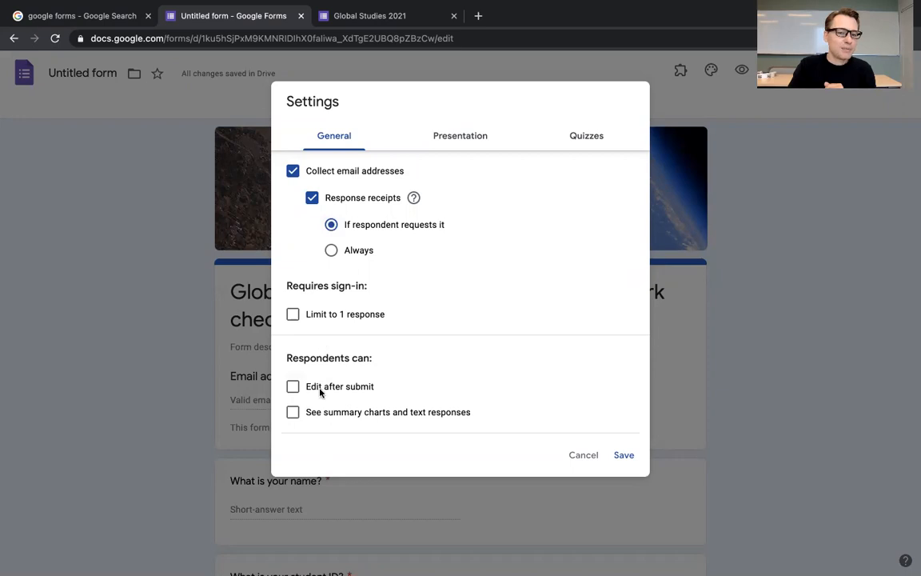
# Step: Disable the link to submit another response and set a confirmation message with the teacher's name followed by "has received your response. Thanks!"
pyautogui.click(445, 144)
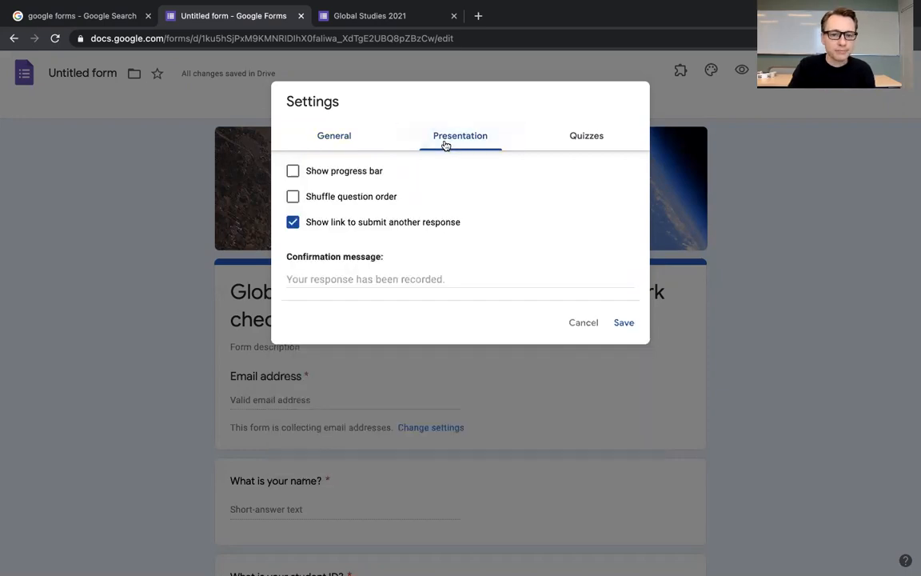
pyautogui.click(293, 223)
pyautogui.click(341, 278)
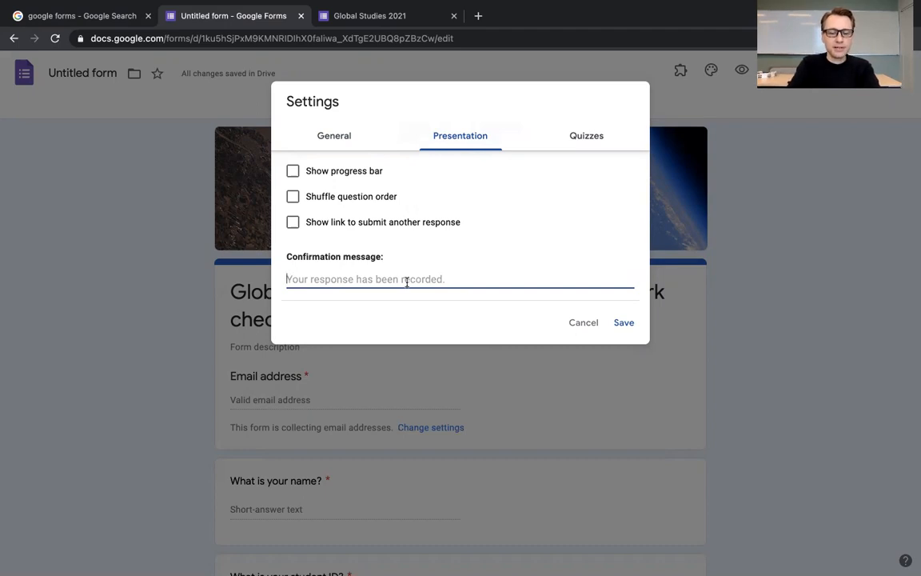
pyautogui.write('Mr')
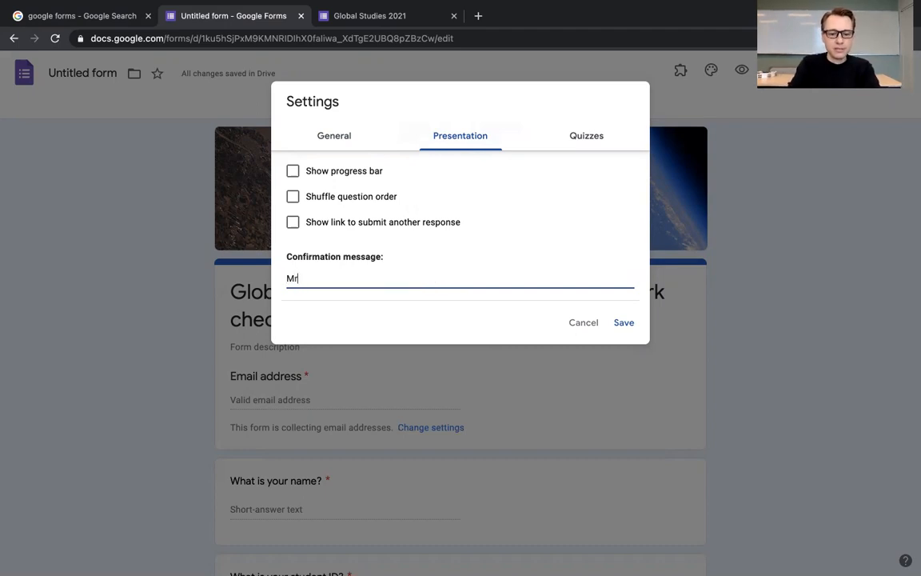
pyautogui.write('.J ha')
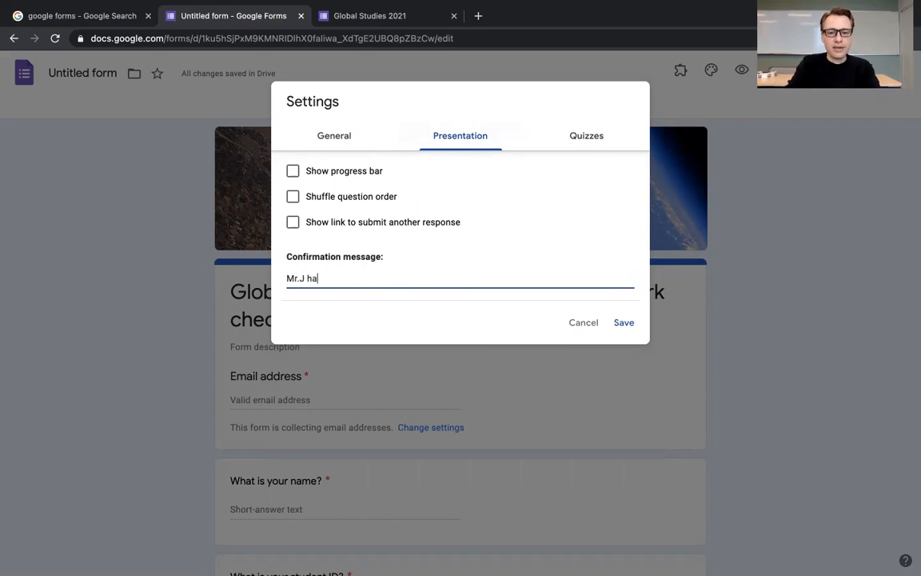
pyautogui.write('s received ')
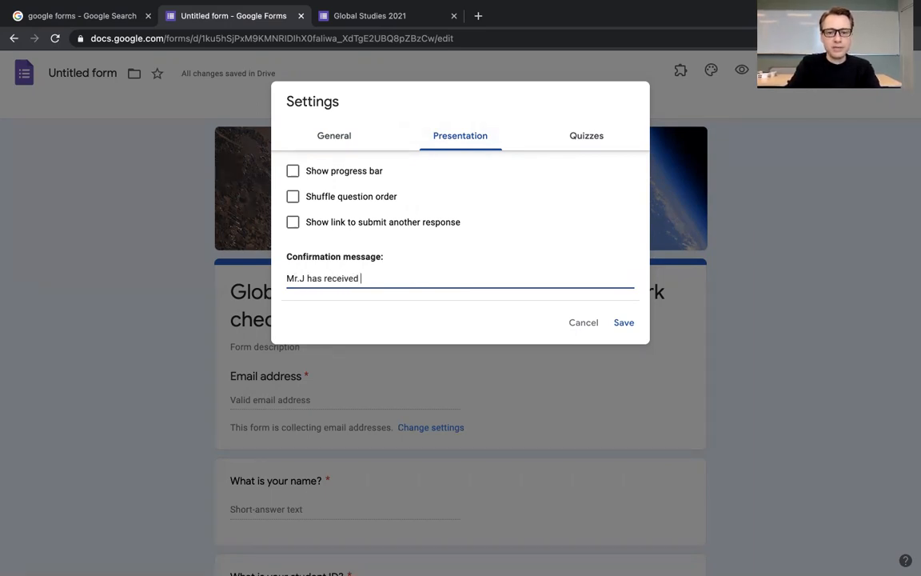
pyautogui.write('your response. Thanks!')
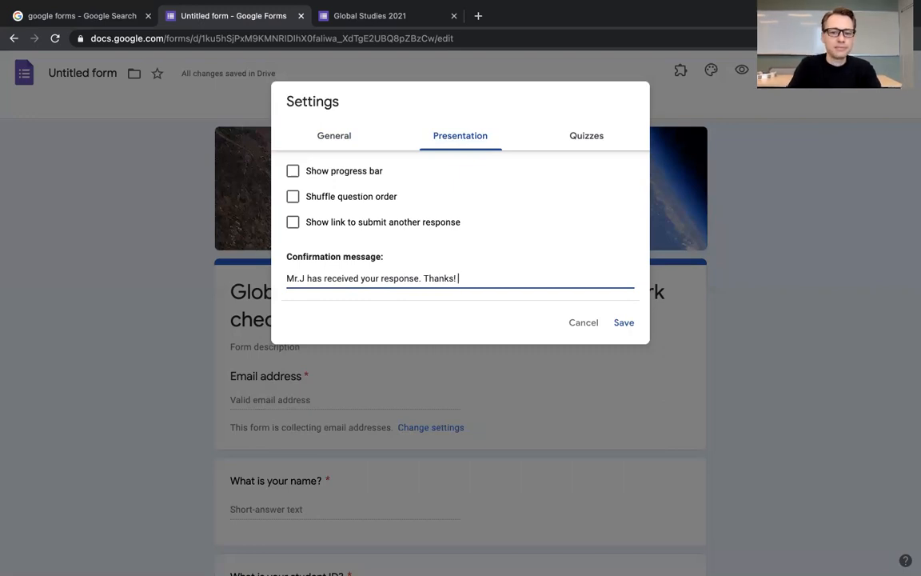
# Step: Review the quiz options without making the form a quiz, and save the form settings
pyautogui.click(580, 144)
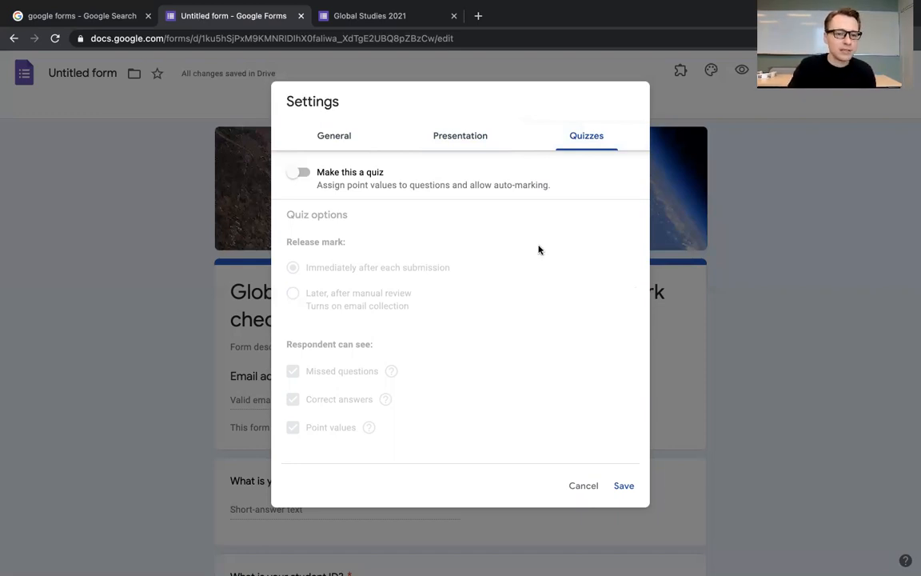
pyautogui.click(623, 487)
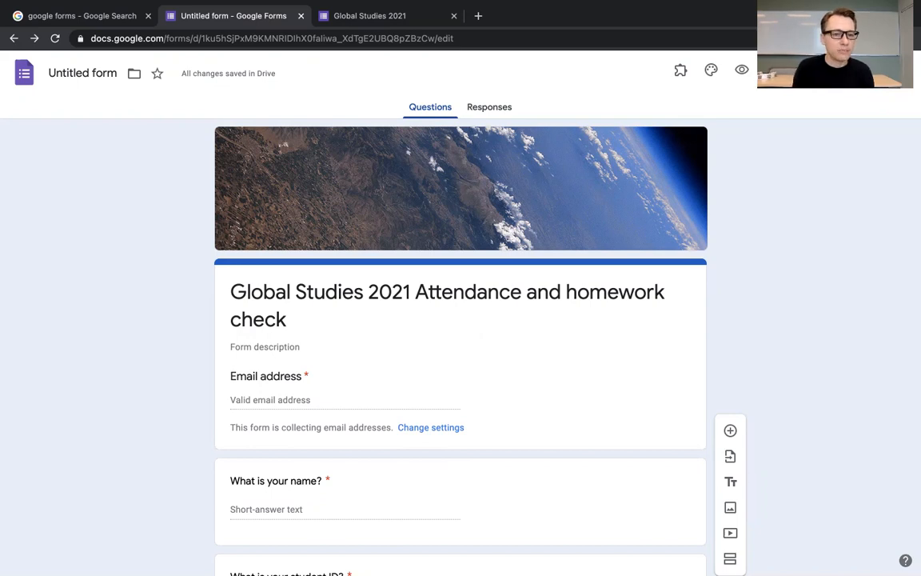
# Step: View the form's email and link sending options, display the shortened URL, and close without sending
pyautogui.click(824, 70)
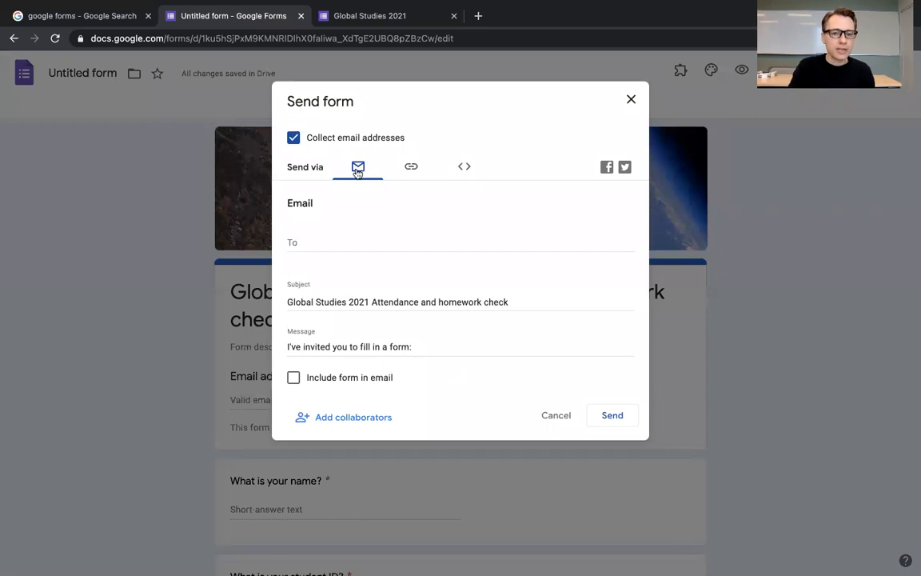
pyautogui.click(308, 240)
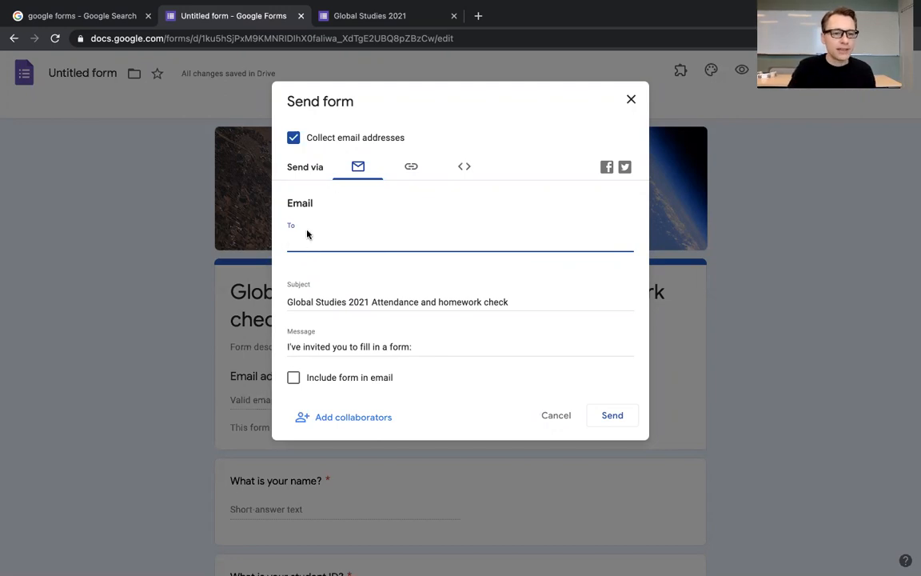
pyautogui.click(410, 168)
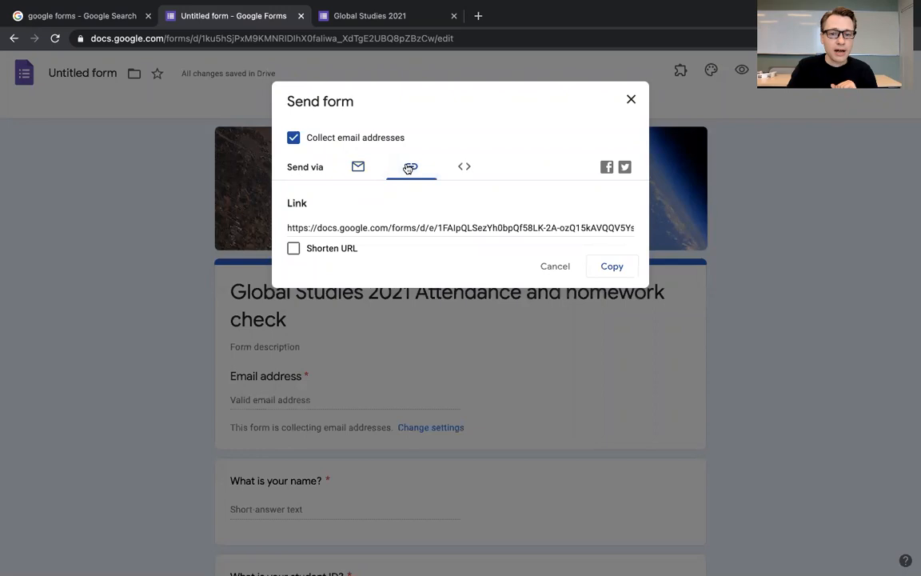
pyautogui.click(295, 250)
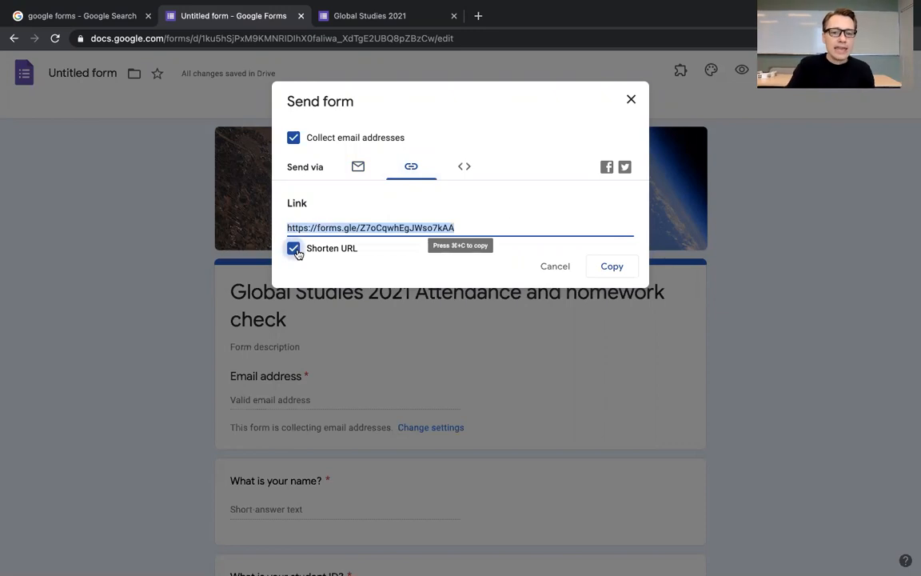
pyautogui.click(467, 226)
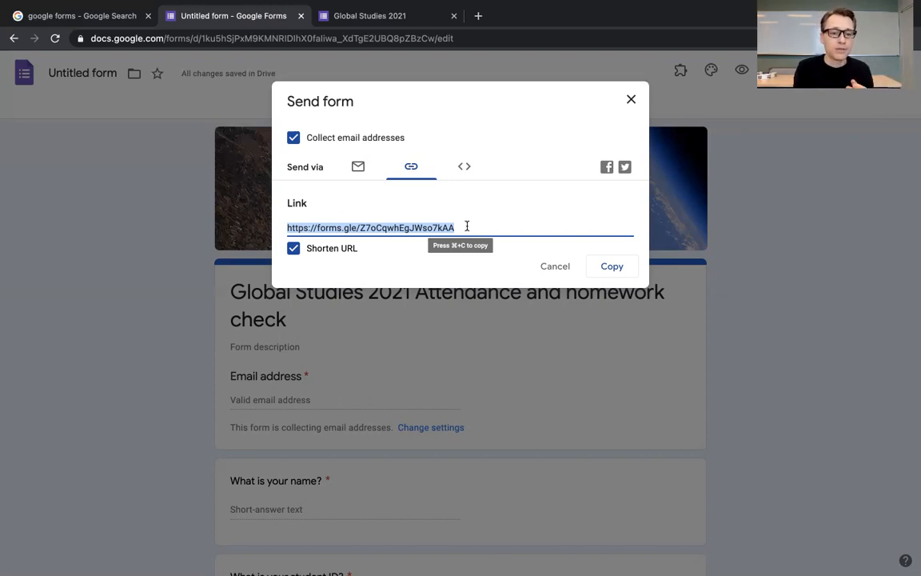
pyautogui.click(564, 268)
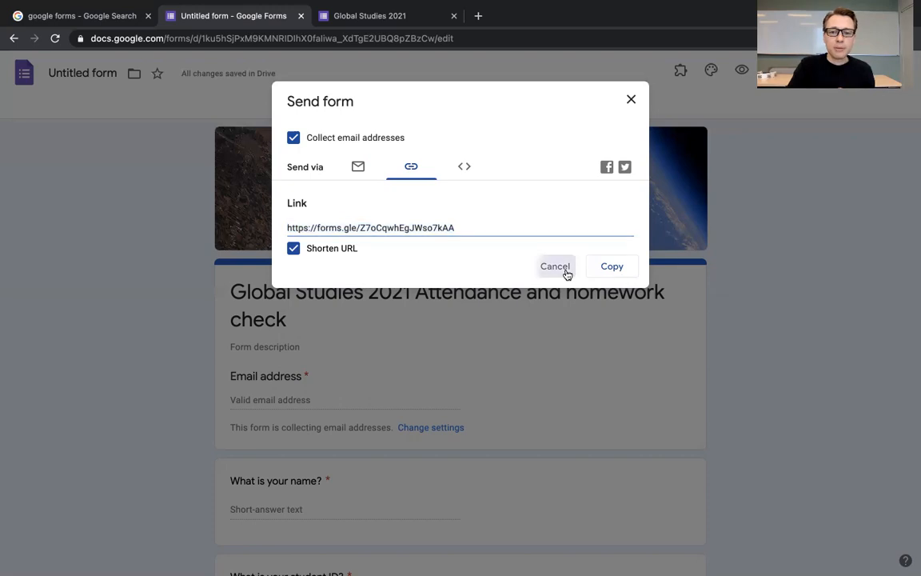
# Step: Add a new question and place it between the "Explain your answer" question and the final optional question
pyautogui.scroll(-10, 461, 320)
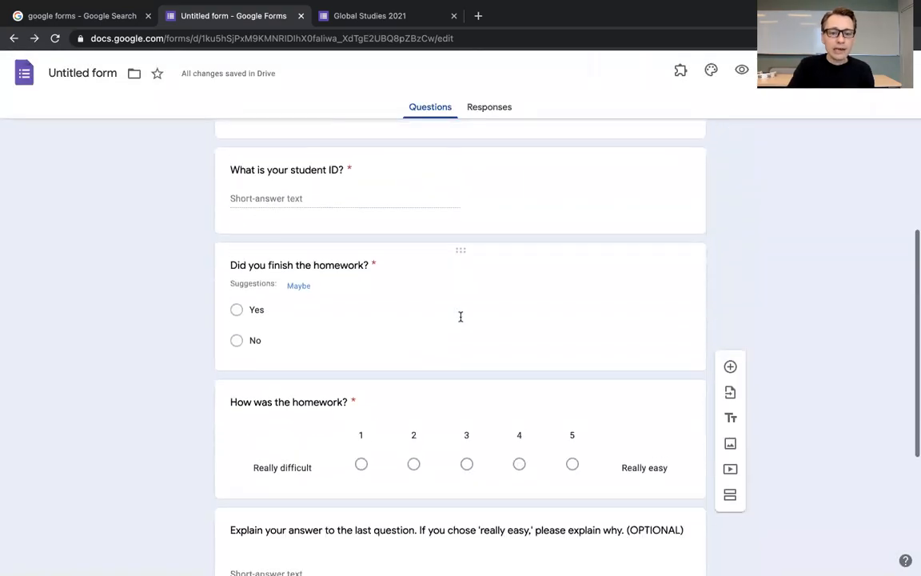
pyautogui.scroll(1, 461, 320)
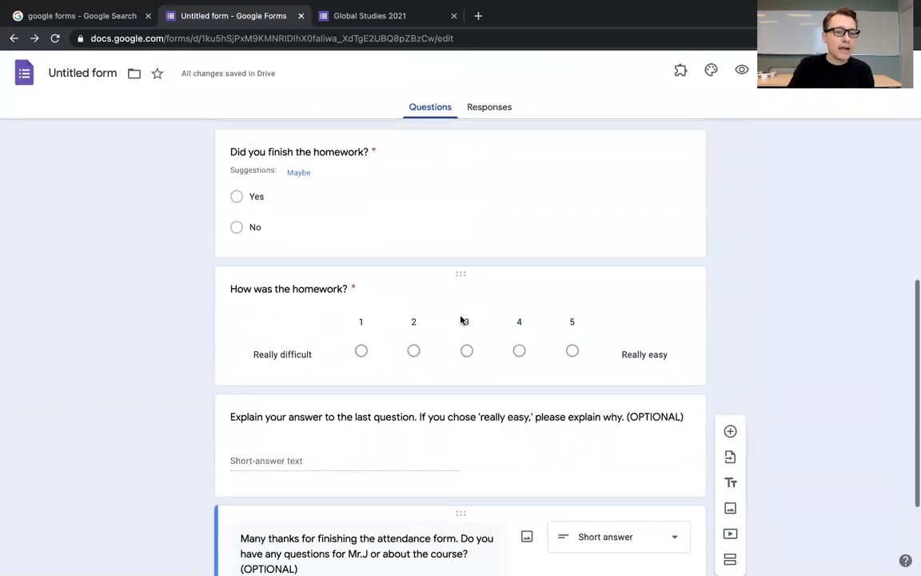
pyautogui.scroll(-2, 461, 320)
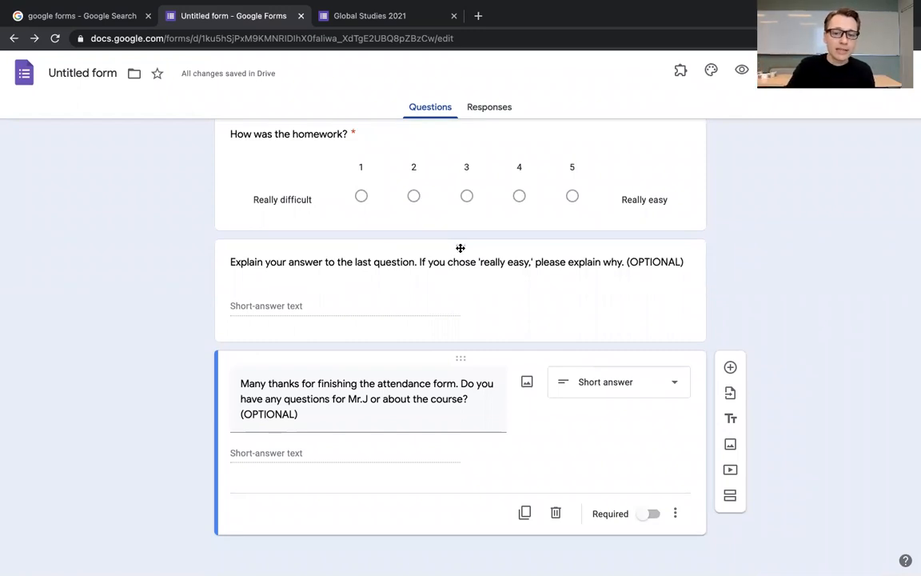
pyautogui.click(731, 367)
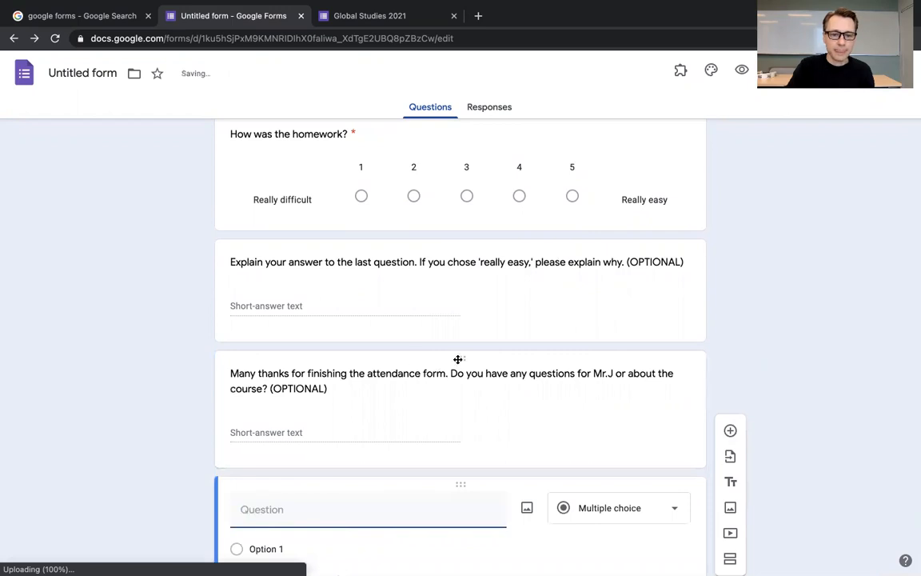
pyautogui.scroll(-2, 455, 366)
pyautogui.moveTo(457, 367); pyautogui.dragTo(453, 278)
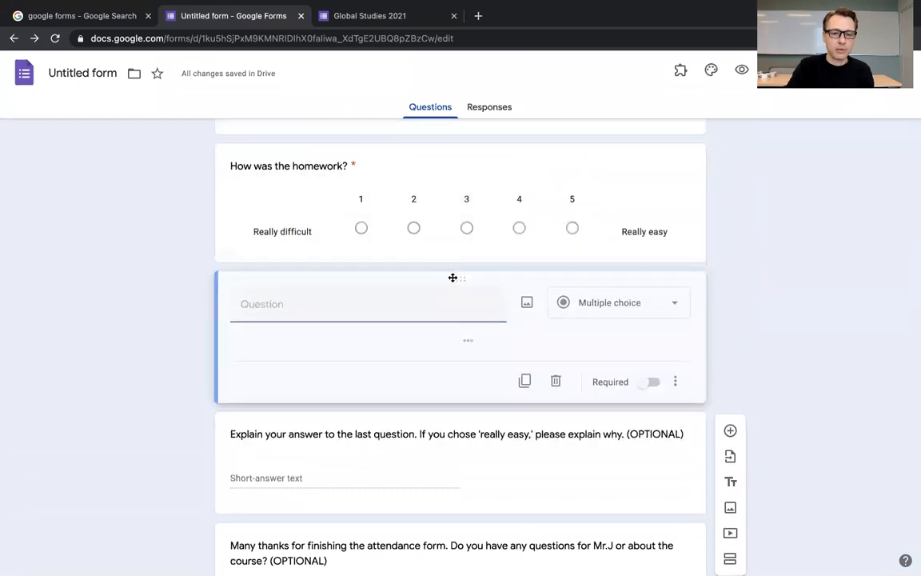
pyautogui.moveTo(453, 278); pyautogui.dragTo(448, 380)
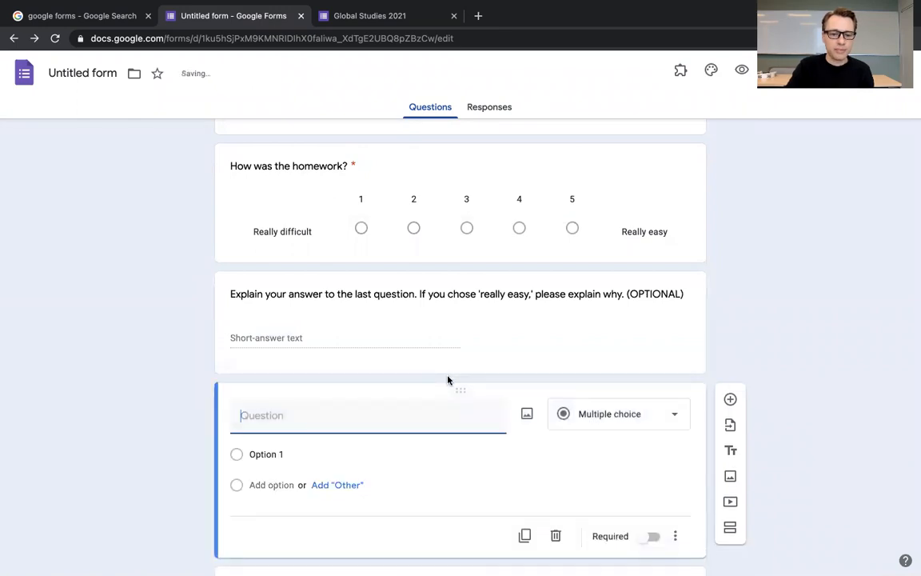
# Step: Make the new question a required short answer reading "Who did you interview for your homework?"
pyautogui.click(626, 421)
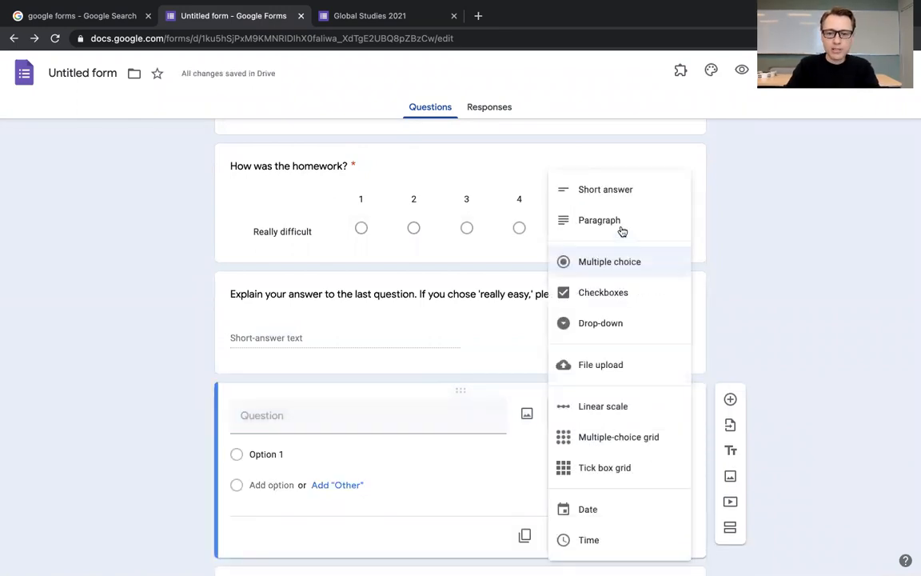
pyautogui.click(619, 198)
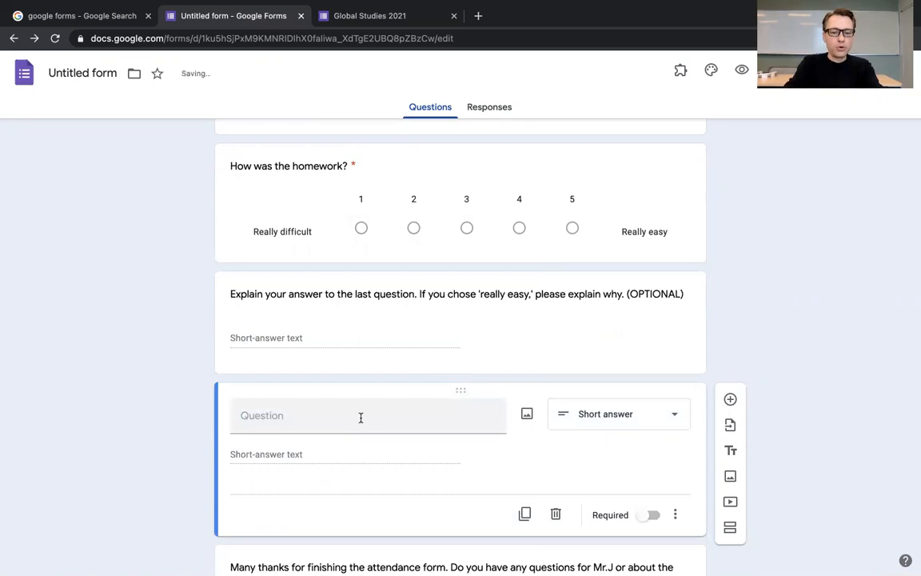
pyautogui.click(361, 417)
pyautogui.write('Who did you interview for your homework?')
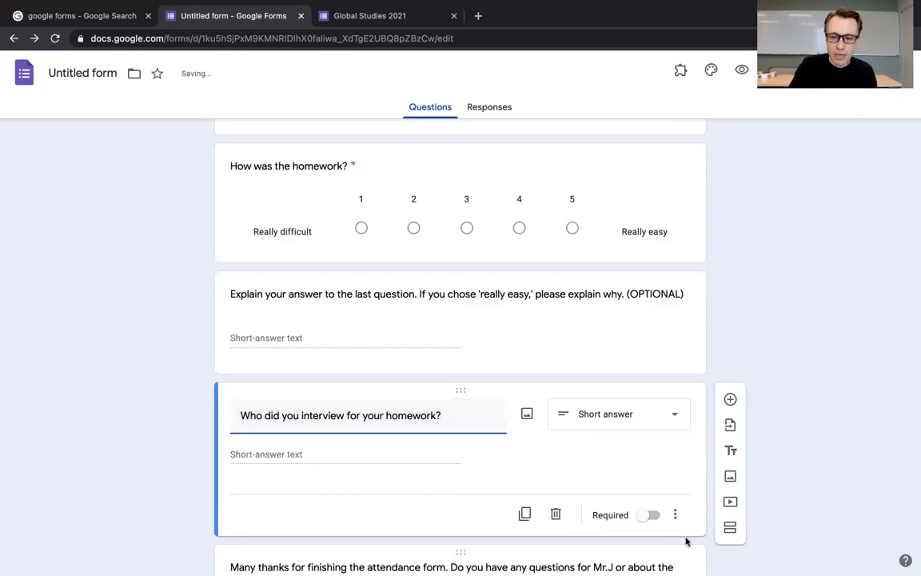
pyautogui.click(652, 515)
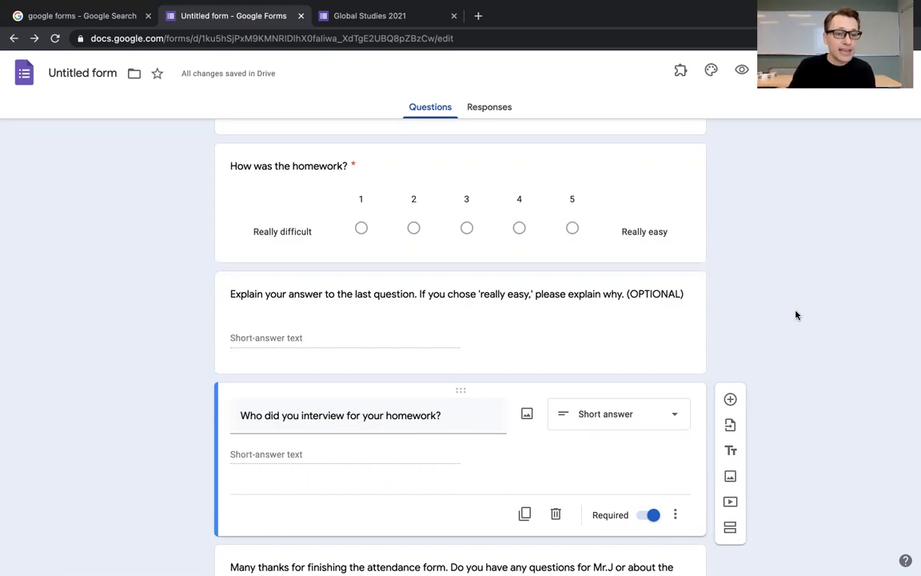
# Step: Delete the interview question and undo the deletion
pyautogui.click(556, 516)
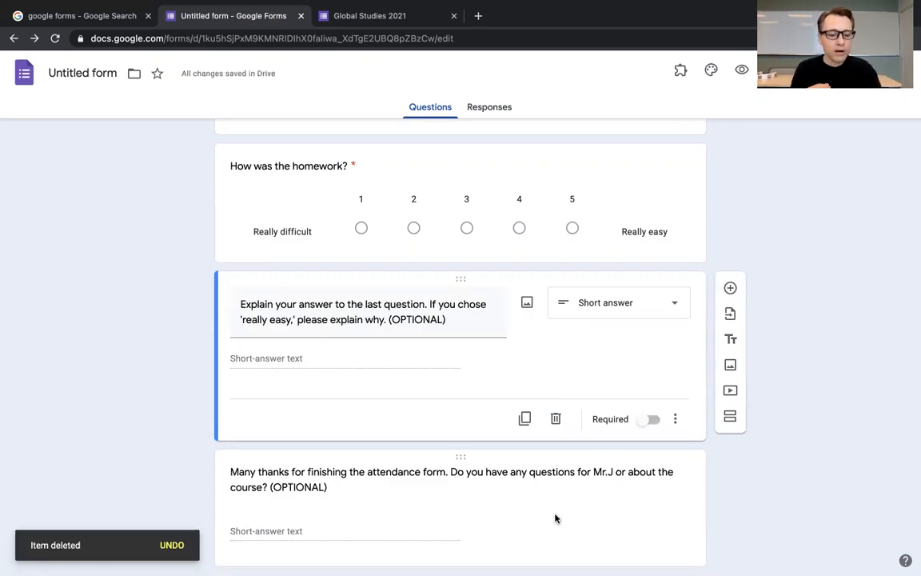
pyautogui.hotkey('ctrl', 'z')
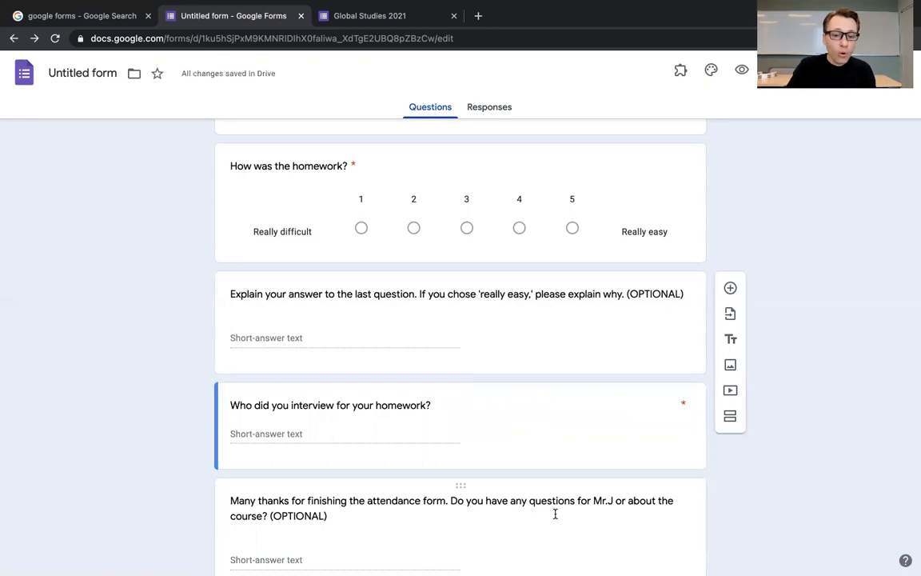
# Step: Add two blank questions below the interview question and open the question type choices for the second one
pyautogui.click(354, 405)
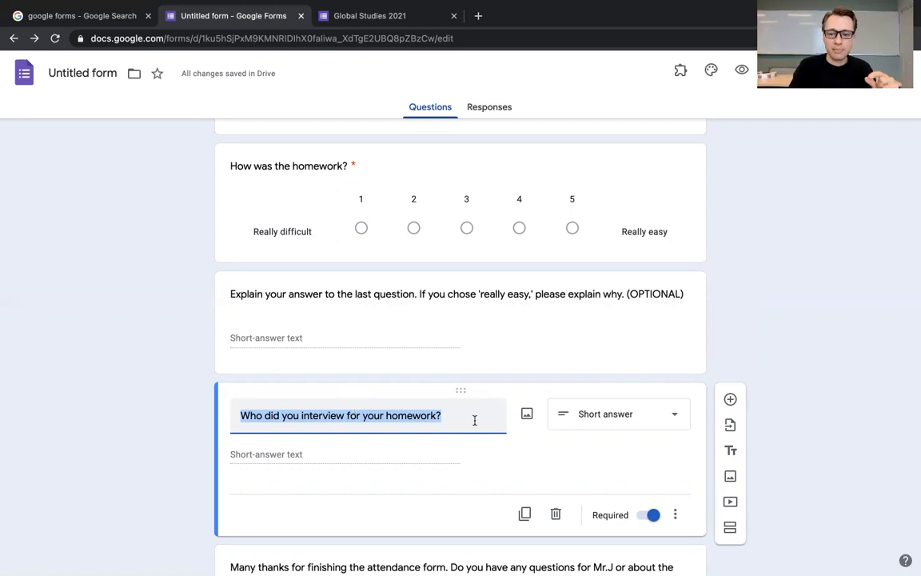
pyautogui.click(723, 398)
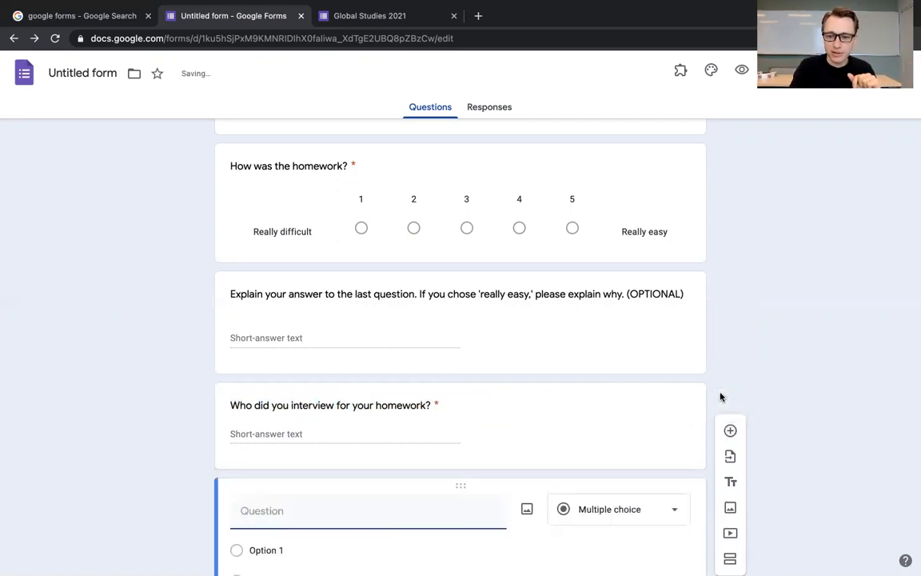
pyautogui.click(733, 436)
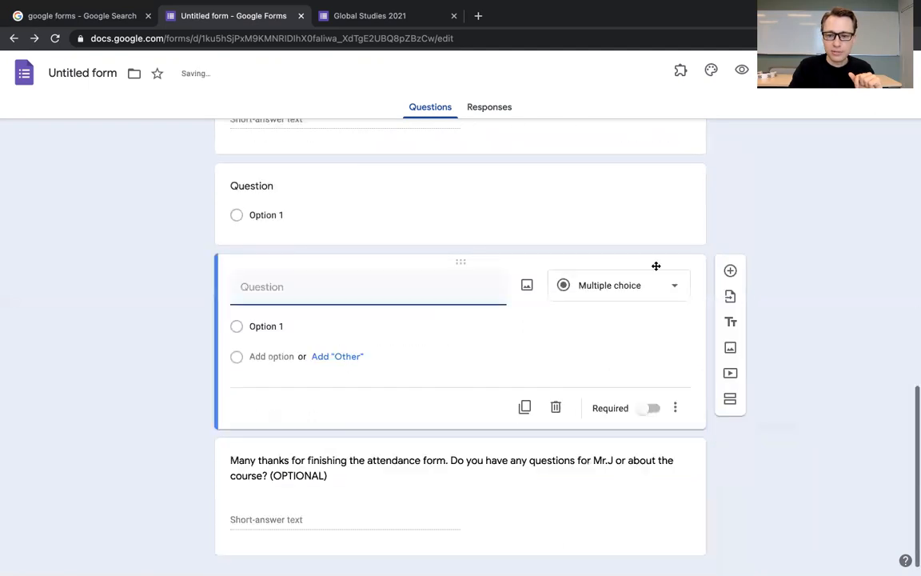
pyautogui.click(652, 296)
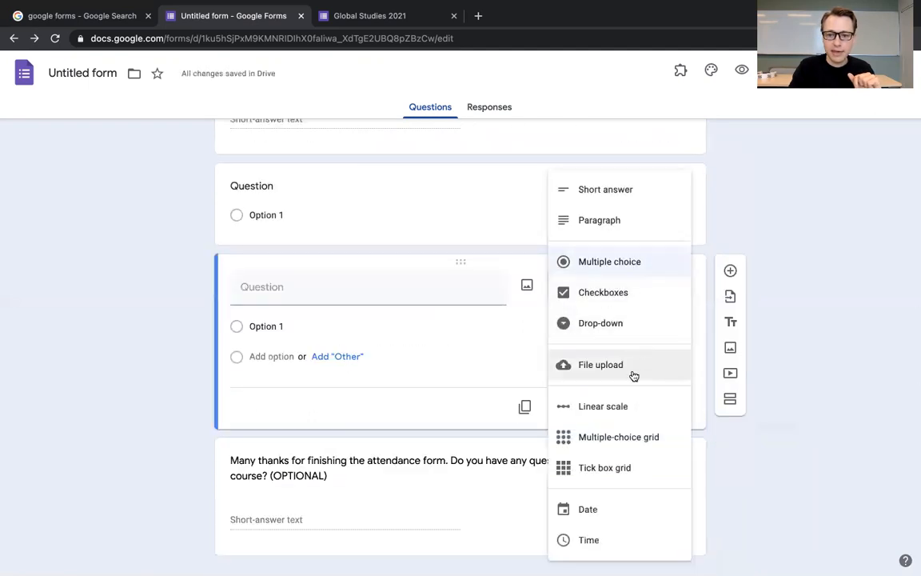